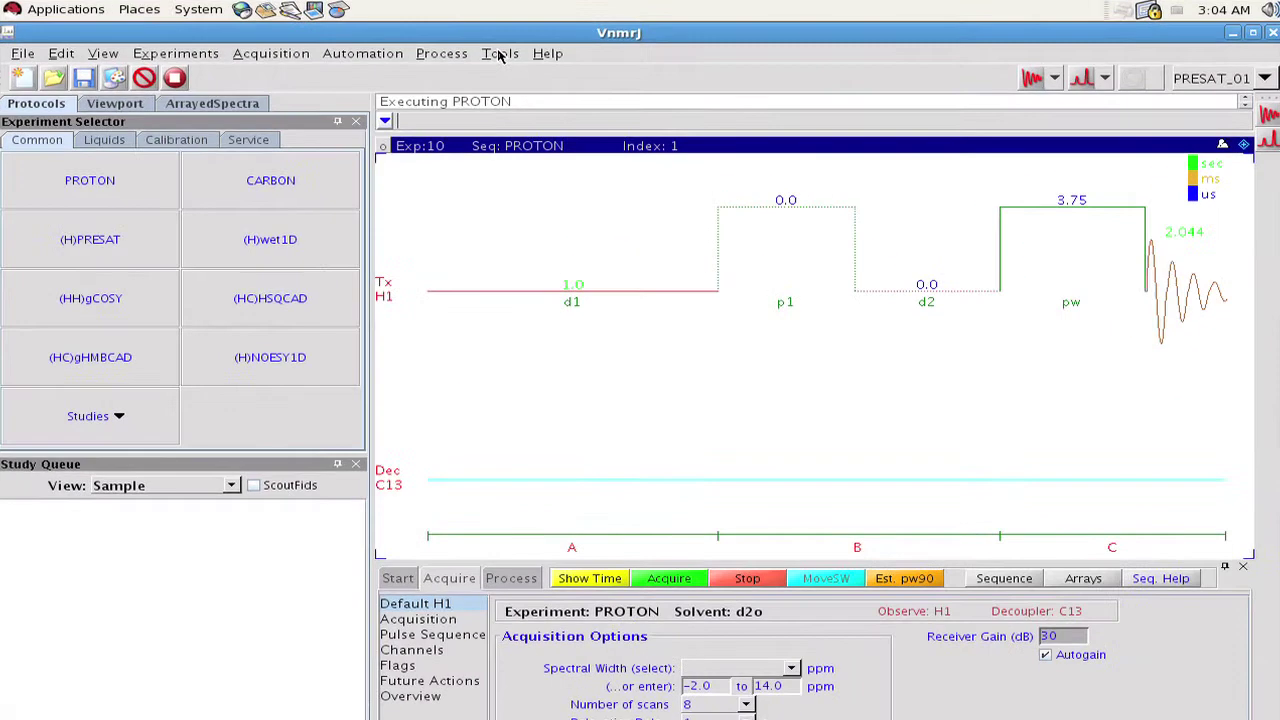
# Clone a new study from the Study Clones menu and add a PROTON experiment to its queue
pyautogui.click(535, 64)
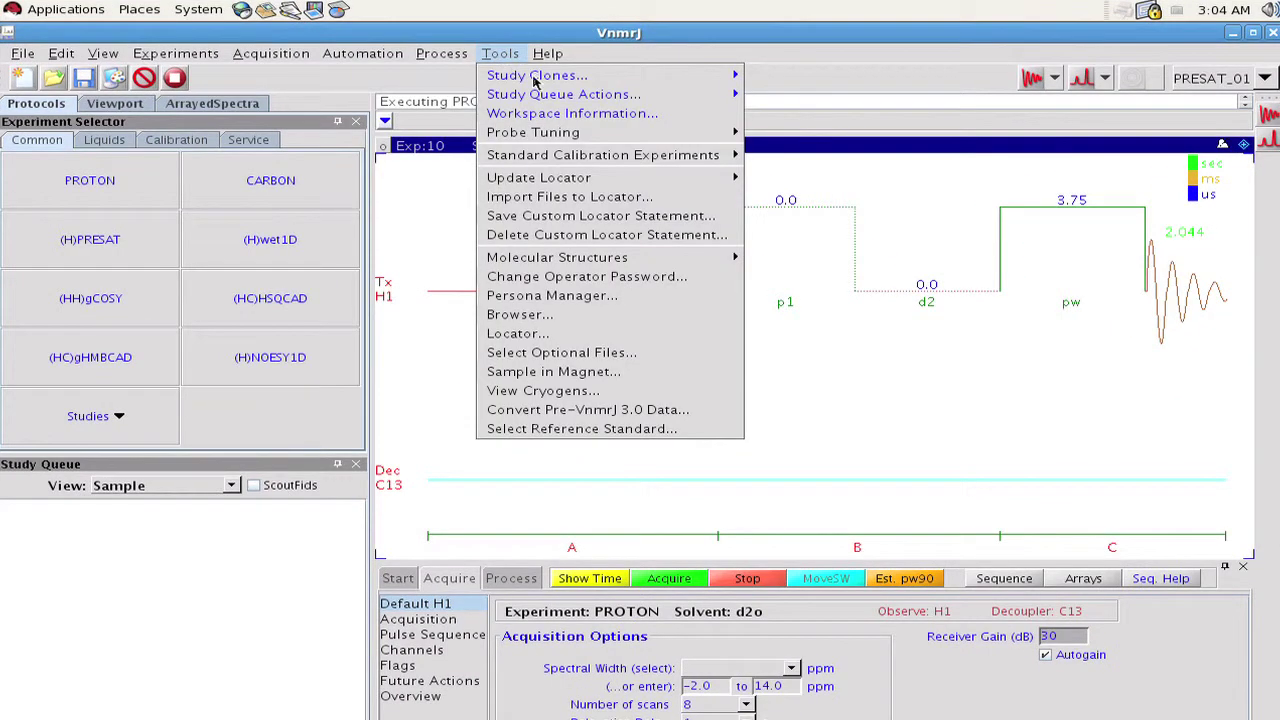
pyautogui.moveTo(538, 80)
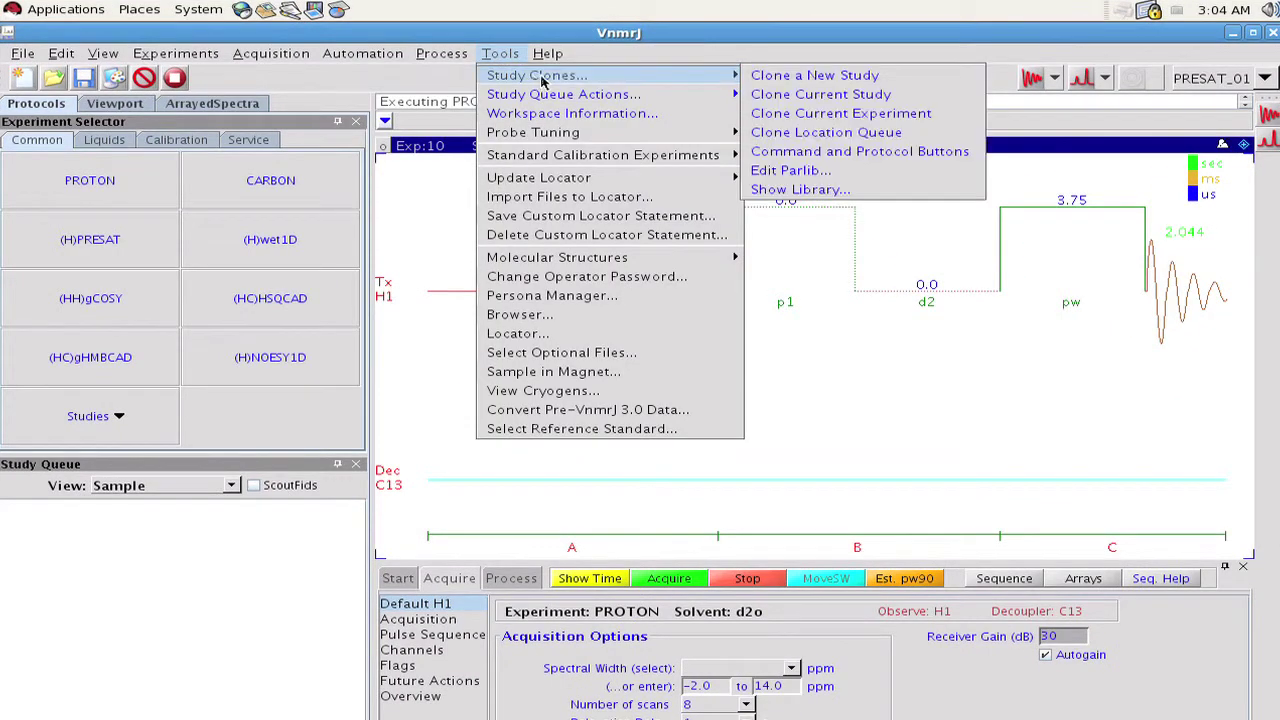
pyautogui.click(922, 80)
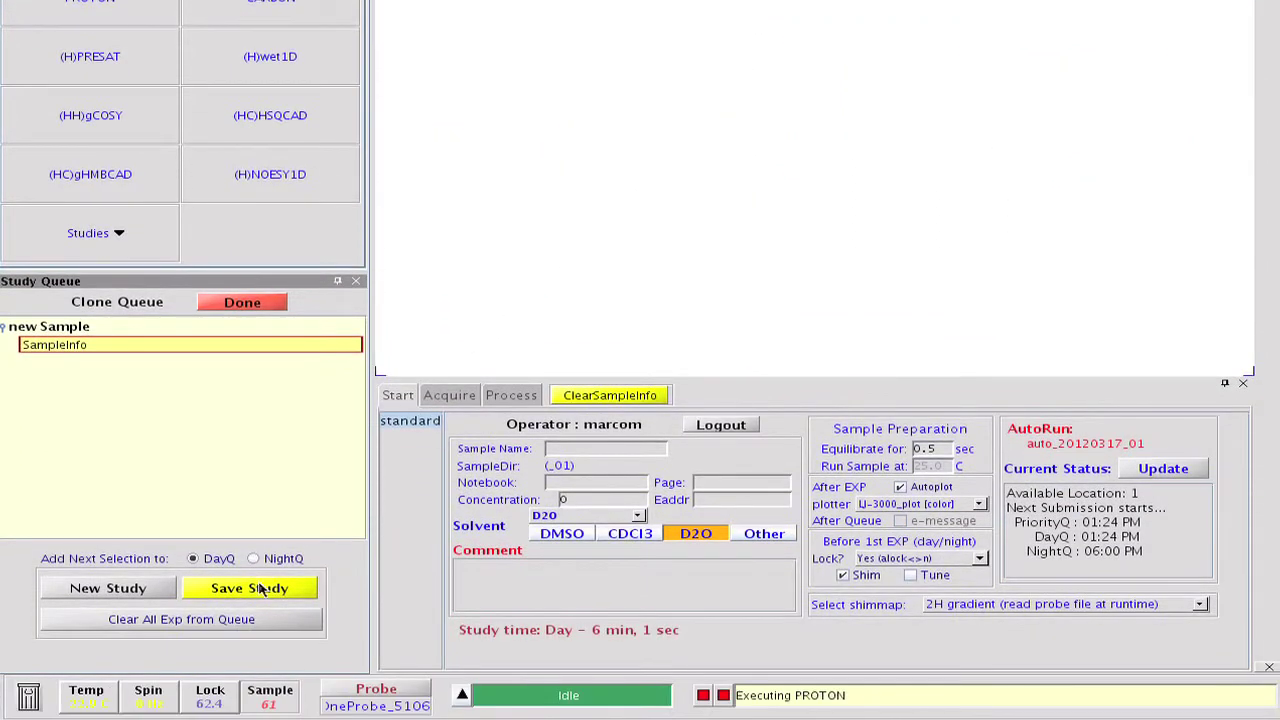
pyautogui.click(258, 589)
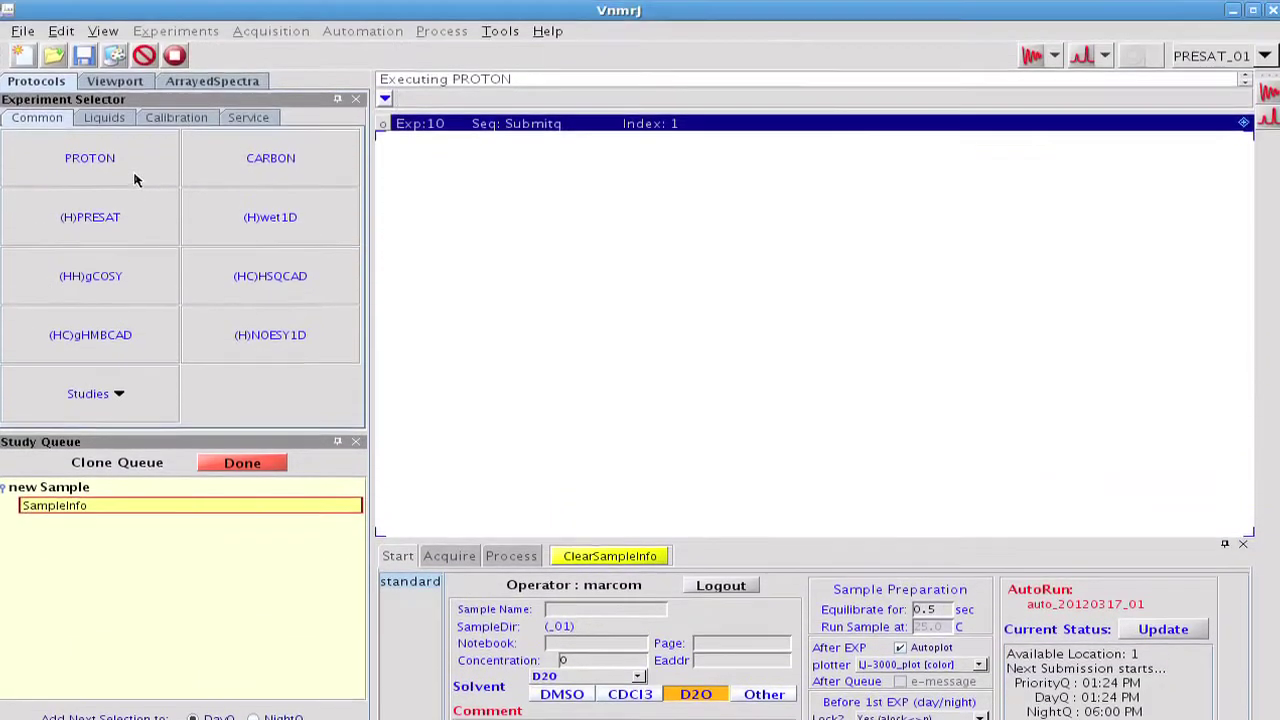
pyautogui.click(137, 180)
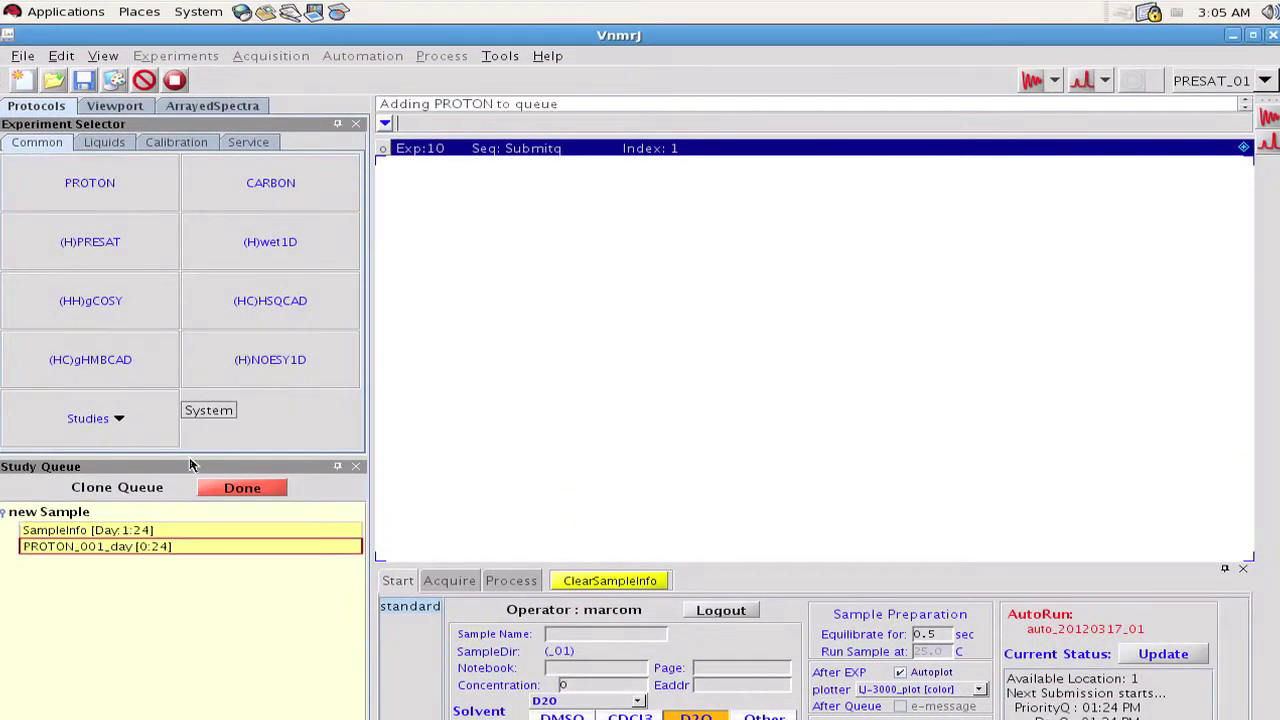
# Set the queued PROTON_001_day experiment to a 25 s relaxation delay and 30° pulse angle
pyautogui.click(193, 548)
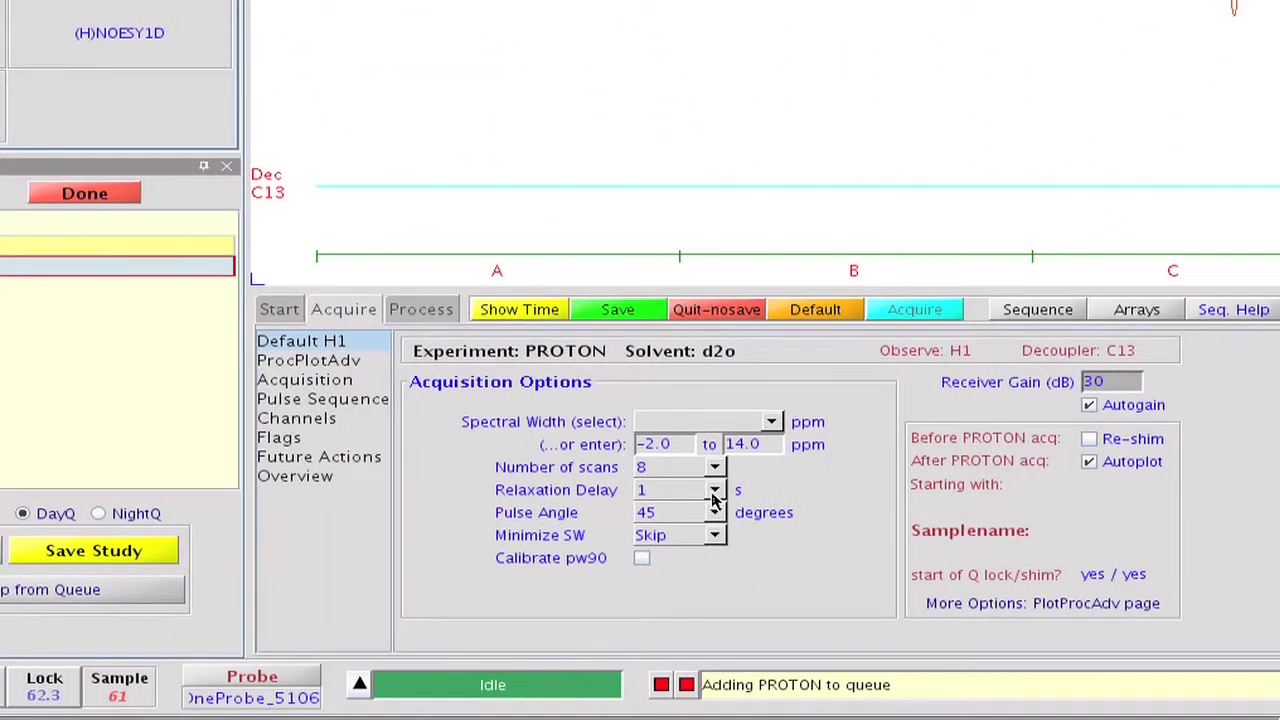
pyautogui.click(714, 490)
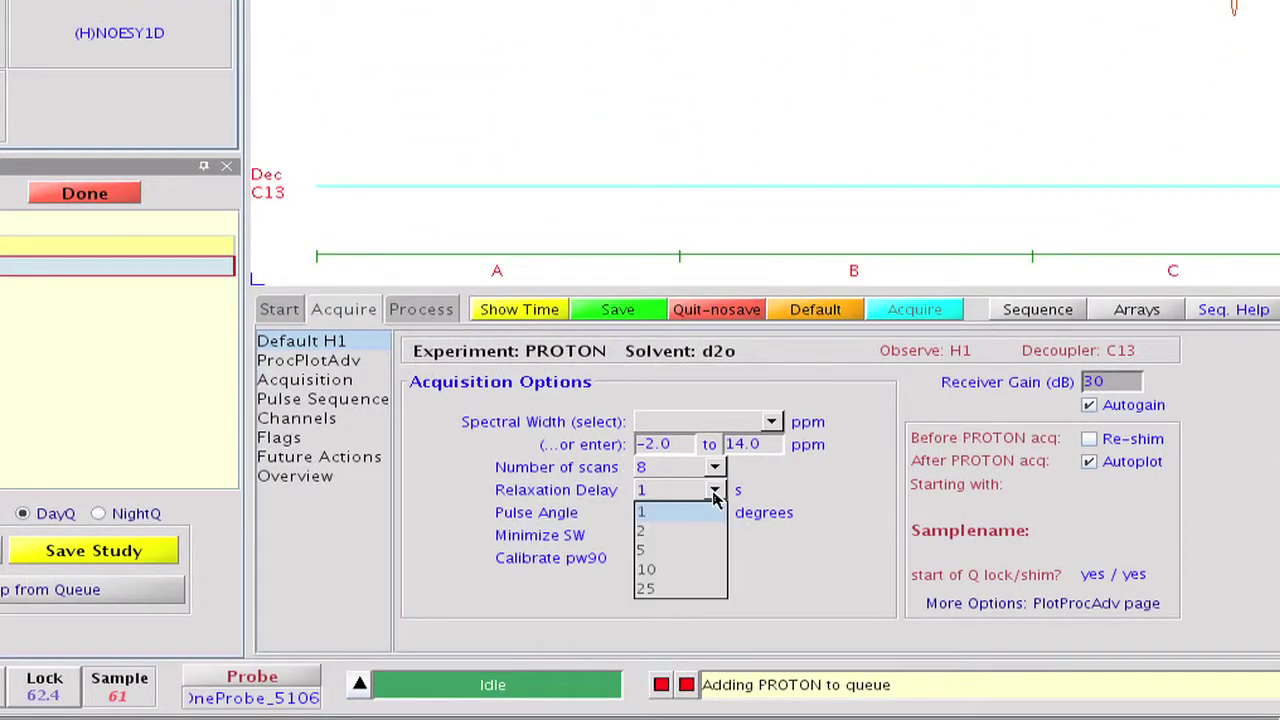
pyautogui.click(706, 592)
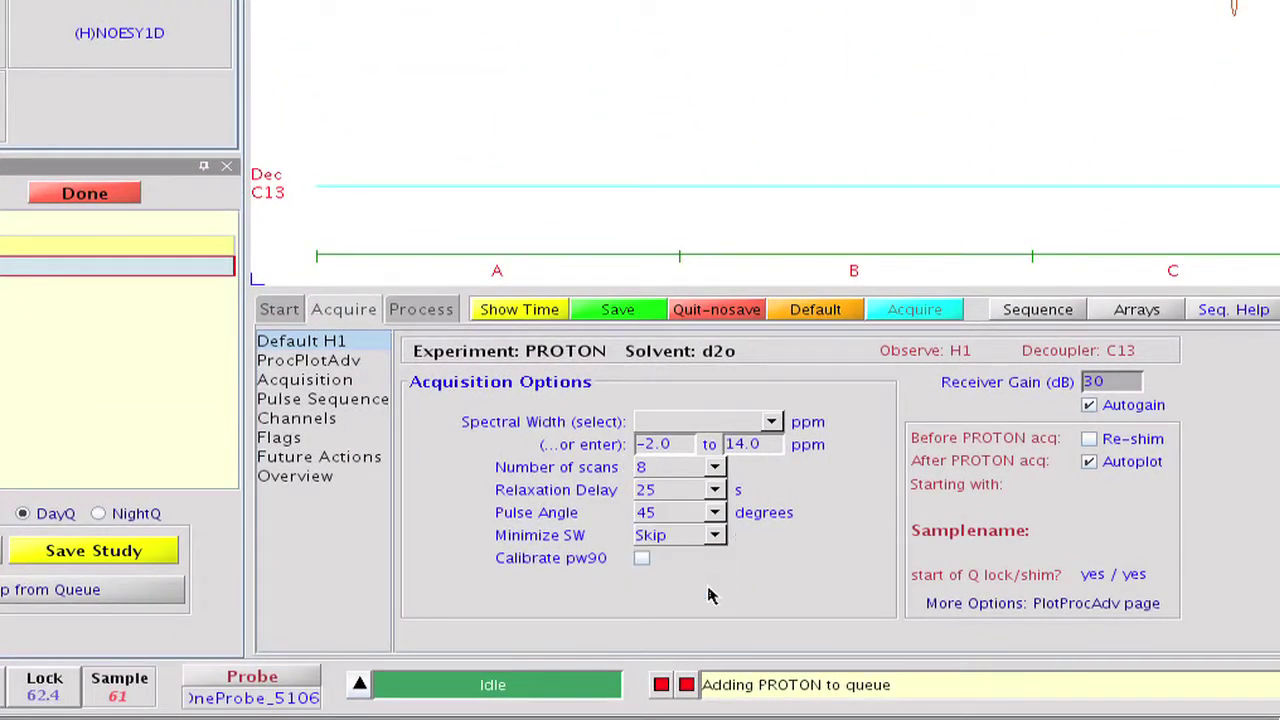
pyautogui.click(715, 513)
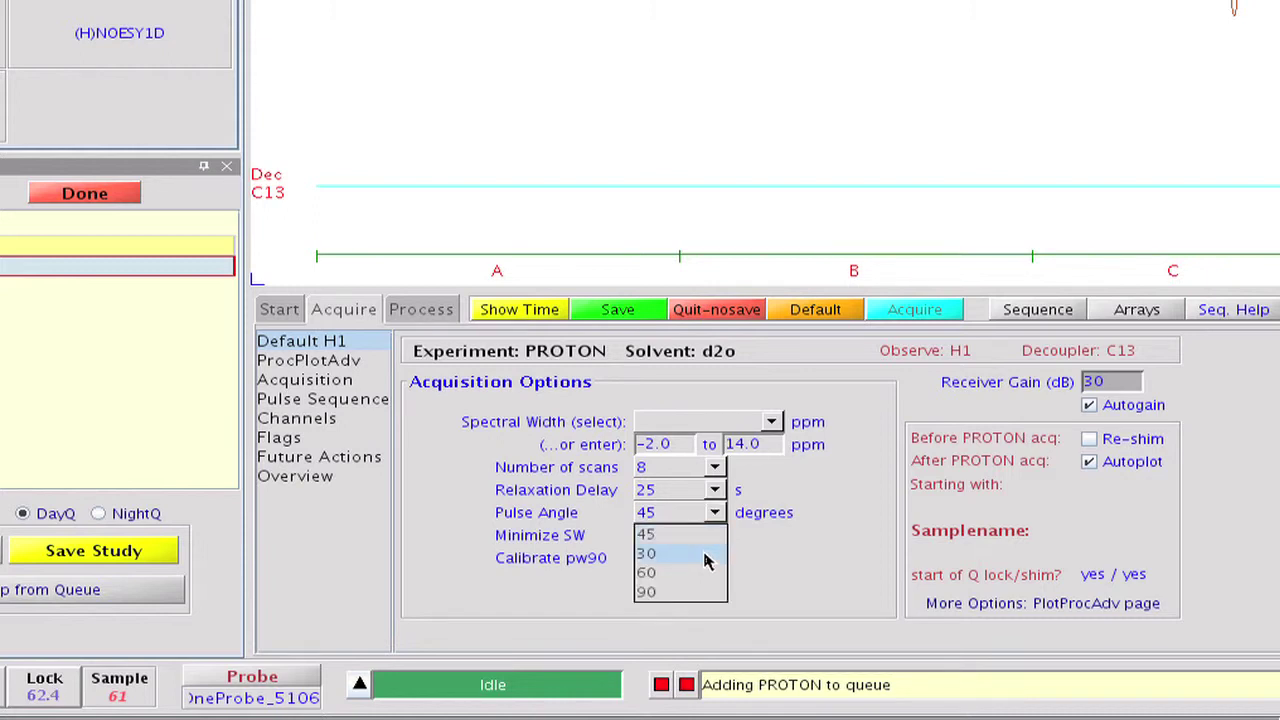
pyautogui.click(705, 556)
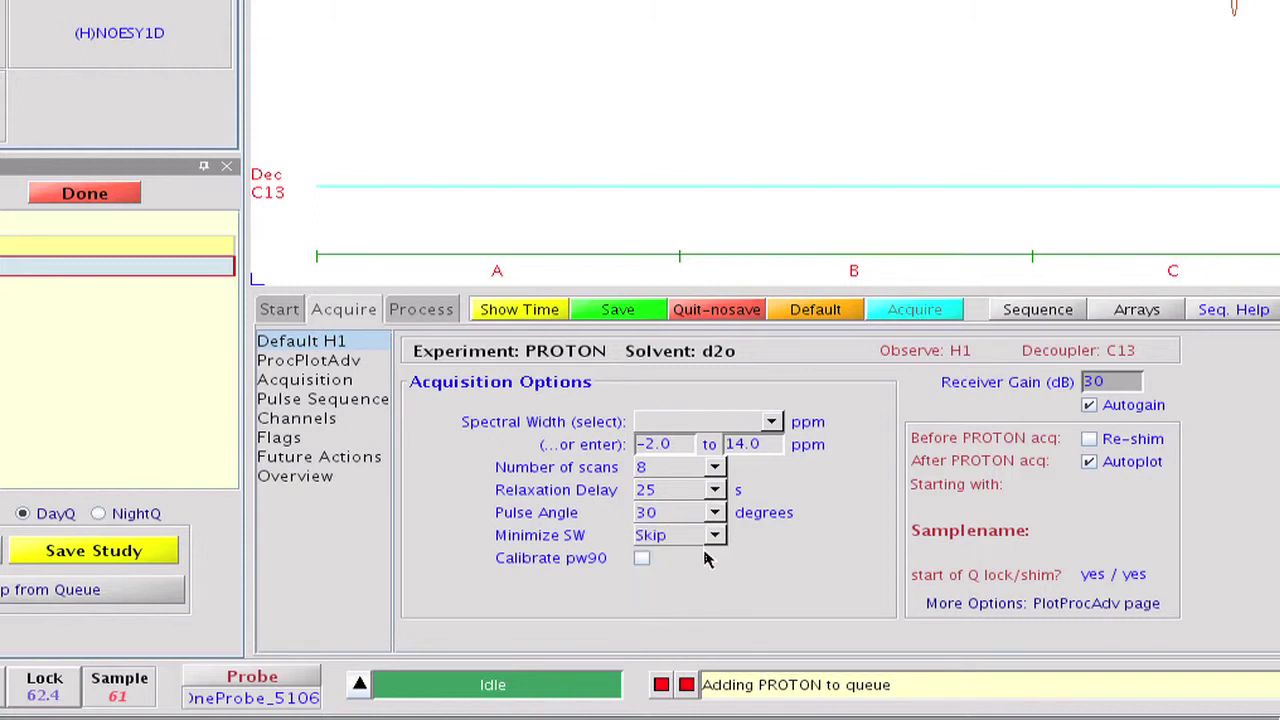
# Set processing to 256k FT data size with 0.5 Hz line broadening, then bring up Save Study
pyautogui.click(445, 312)
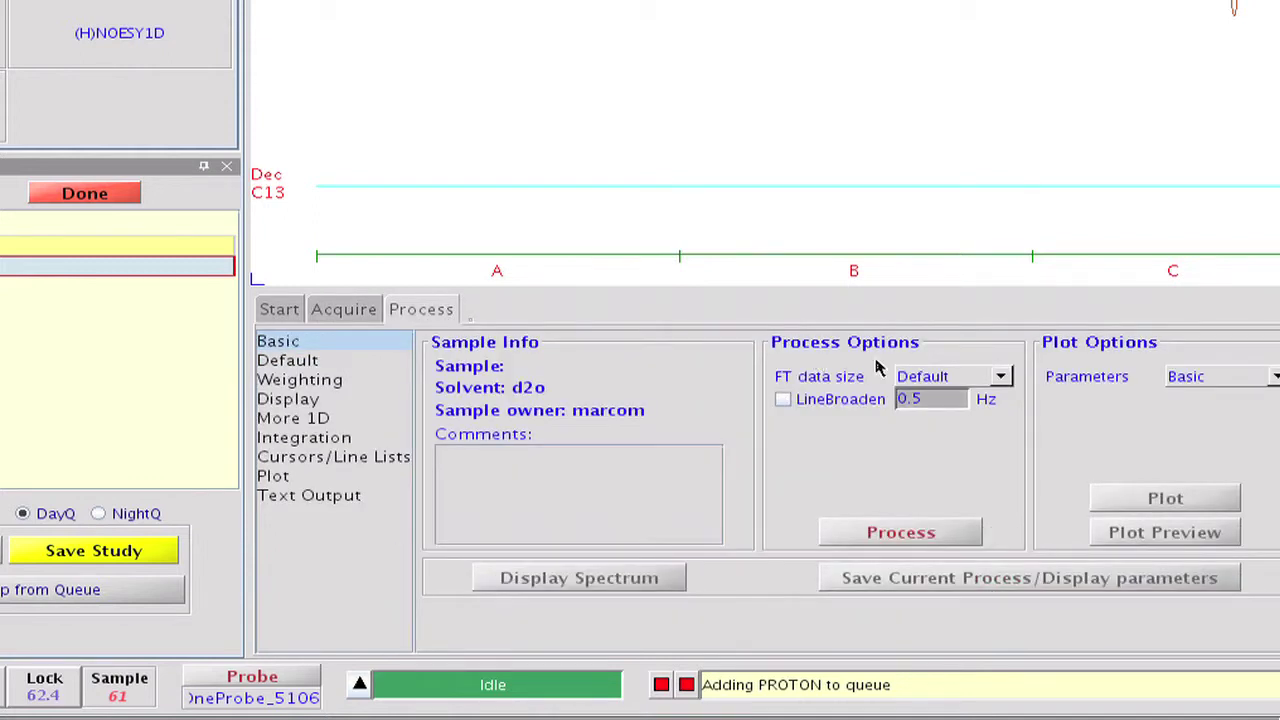
pyautogui.click(1000, 377)
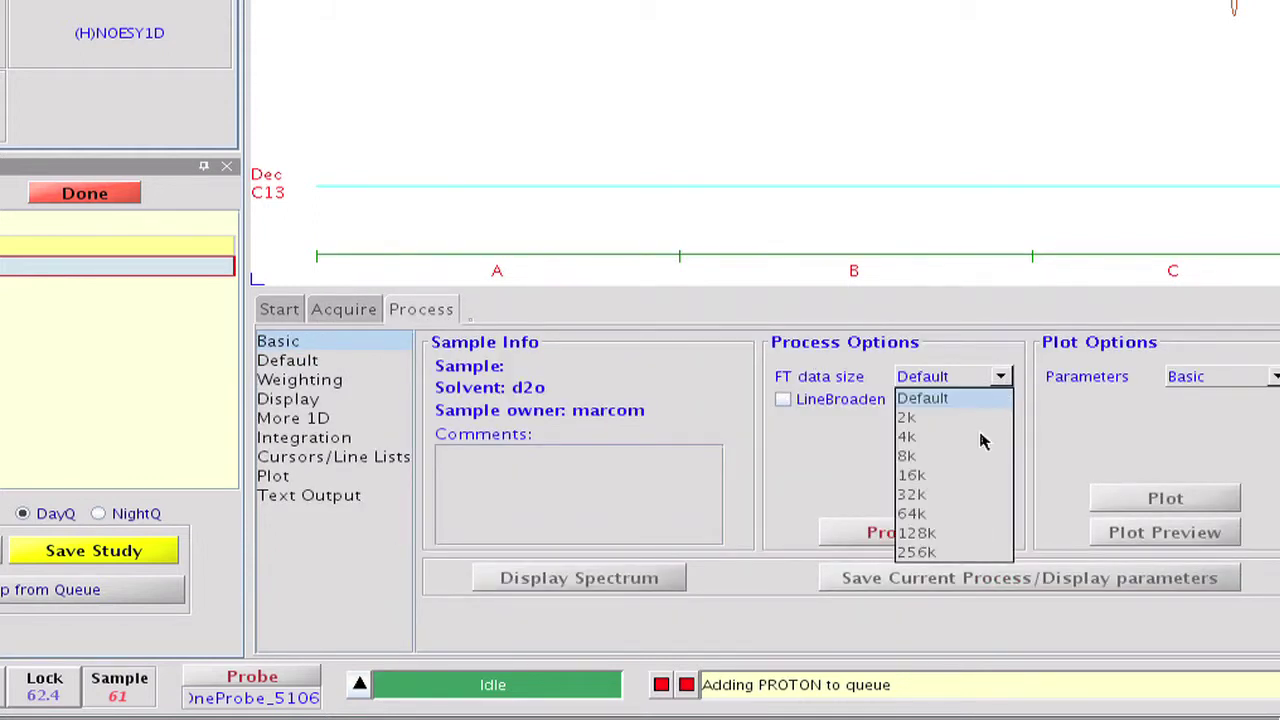
pyautogui.click(980, 553)
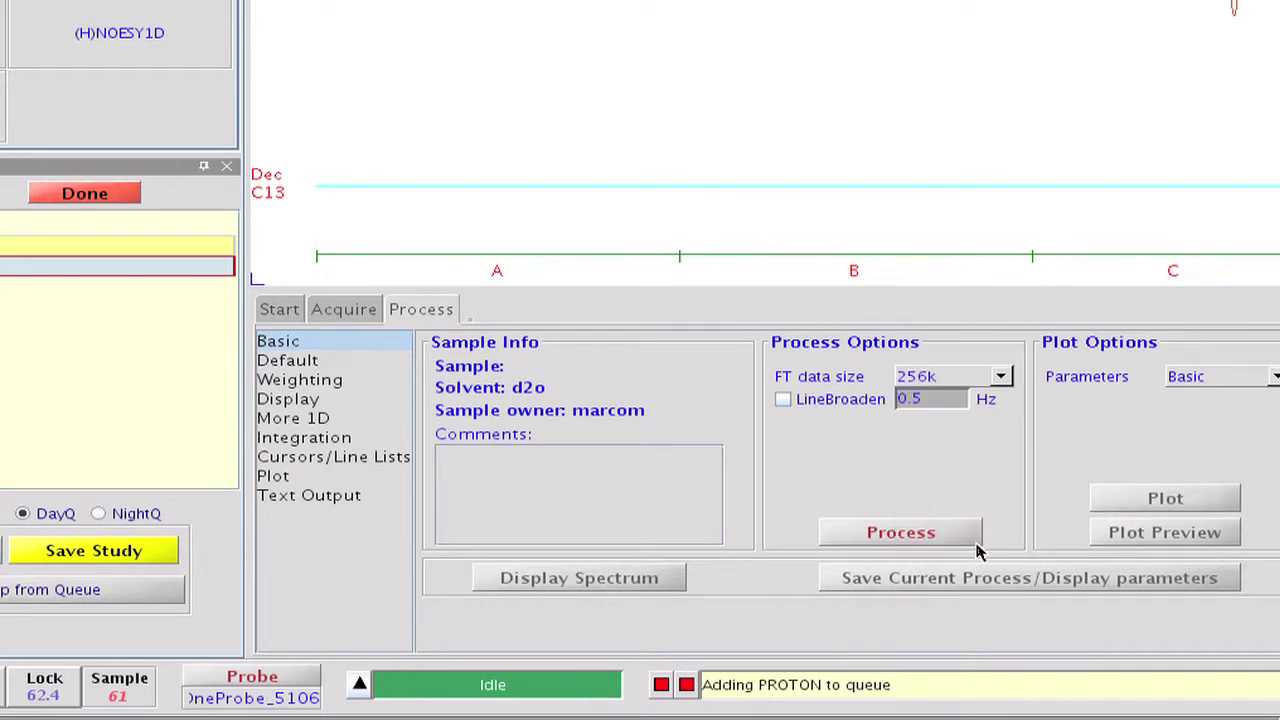
pyautogui.click(784, 400)
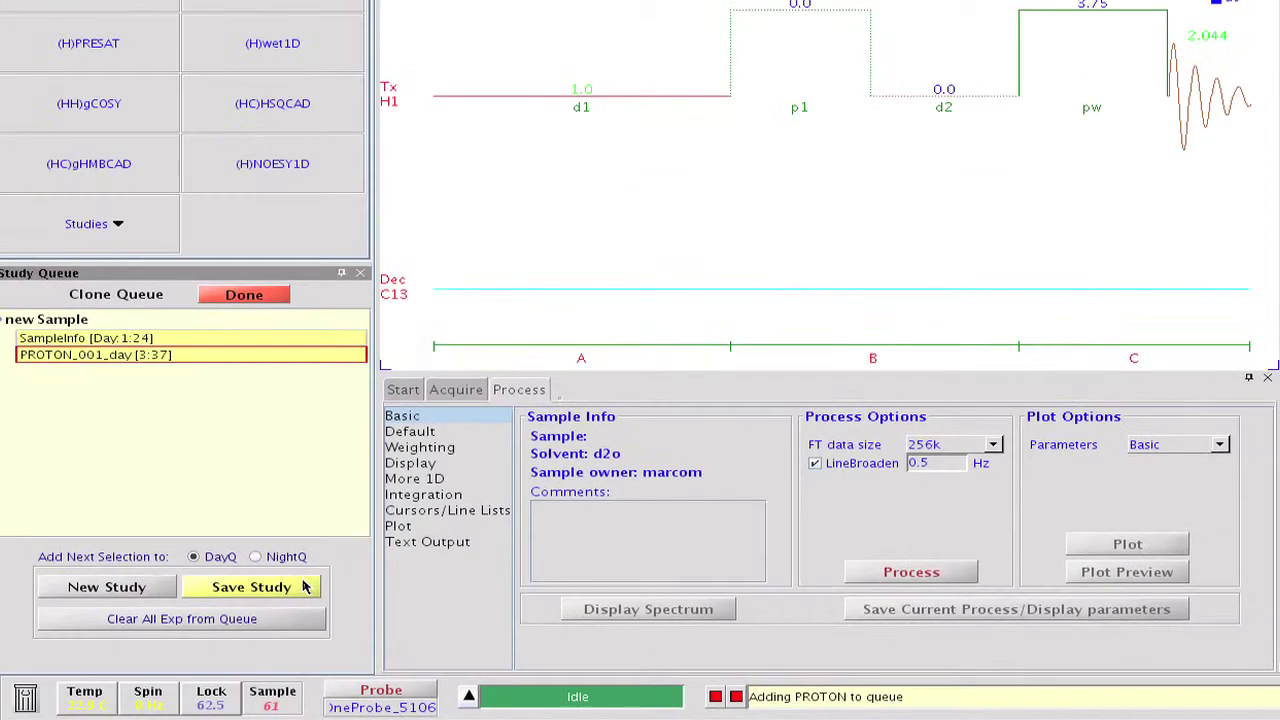
pyautogui.click(305, 587)
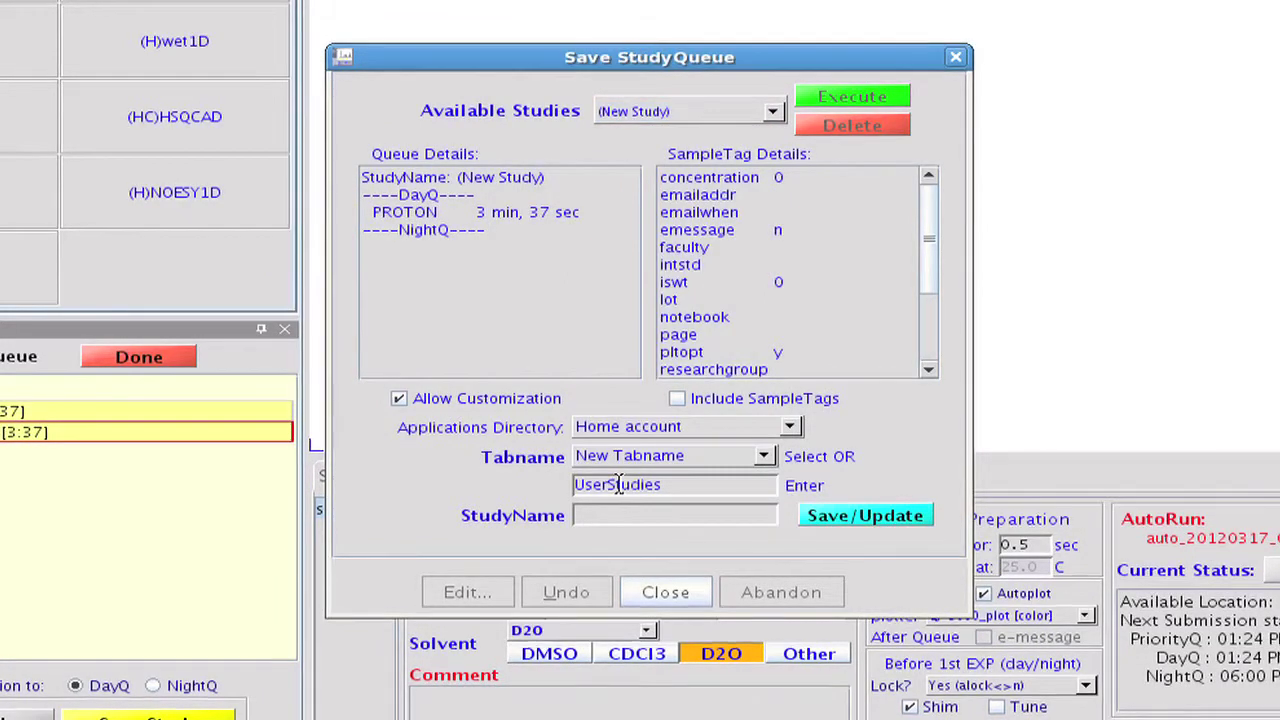
# Change the tab name from UserStudies to My_Studies and save the study as Quant_PROTON
pyautogui.click(619, 484)
pyautogui.press('BackSpace')
pyautogui.press('BackSpace')
pyautogui.press('BackSpace')
pyautogui.press('BackSpace')
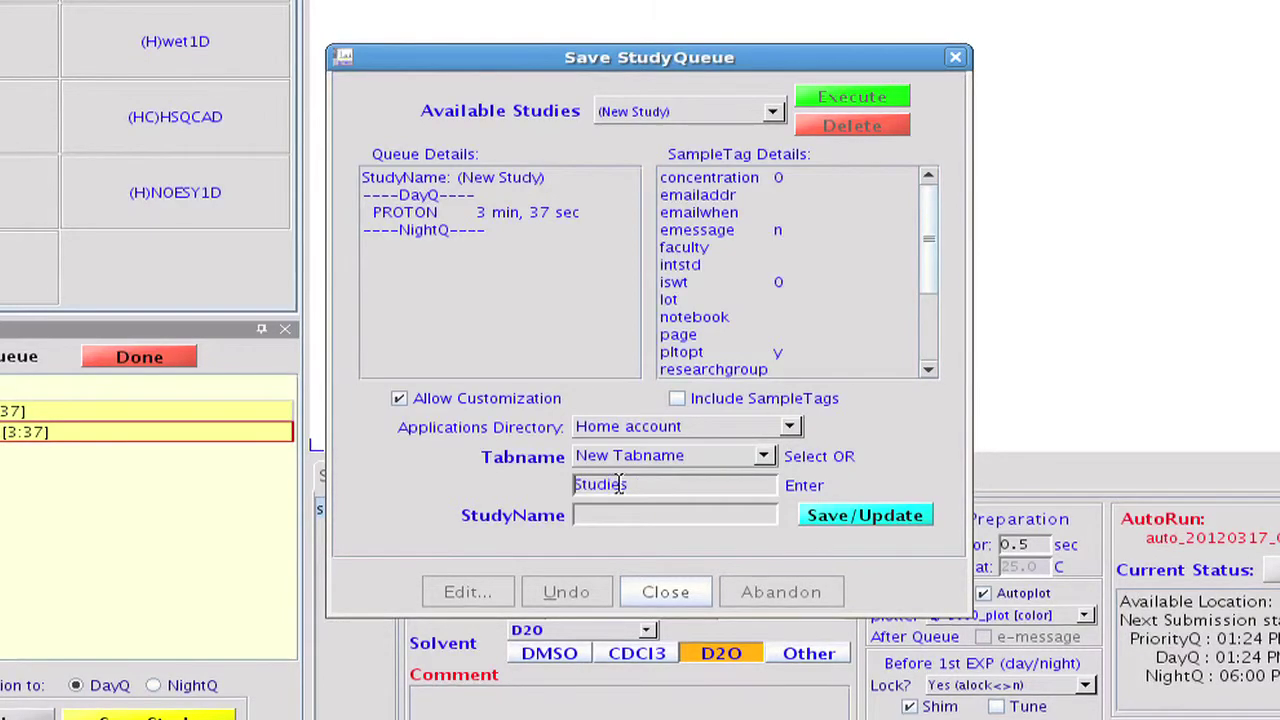
pyautogui.write('My')
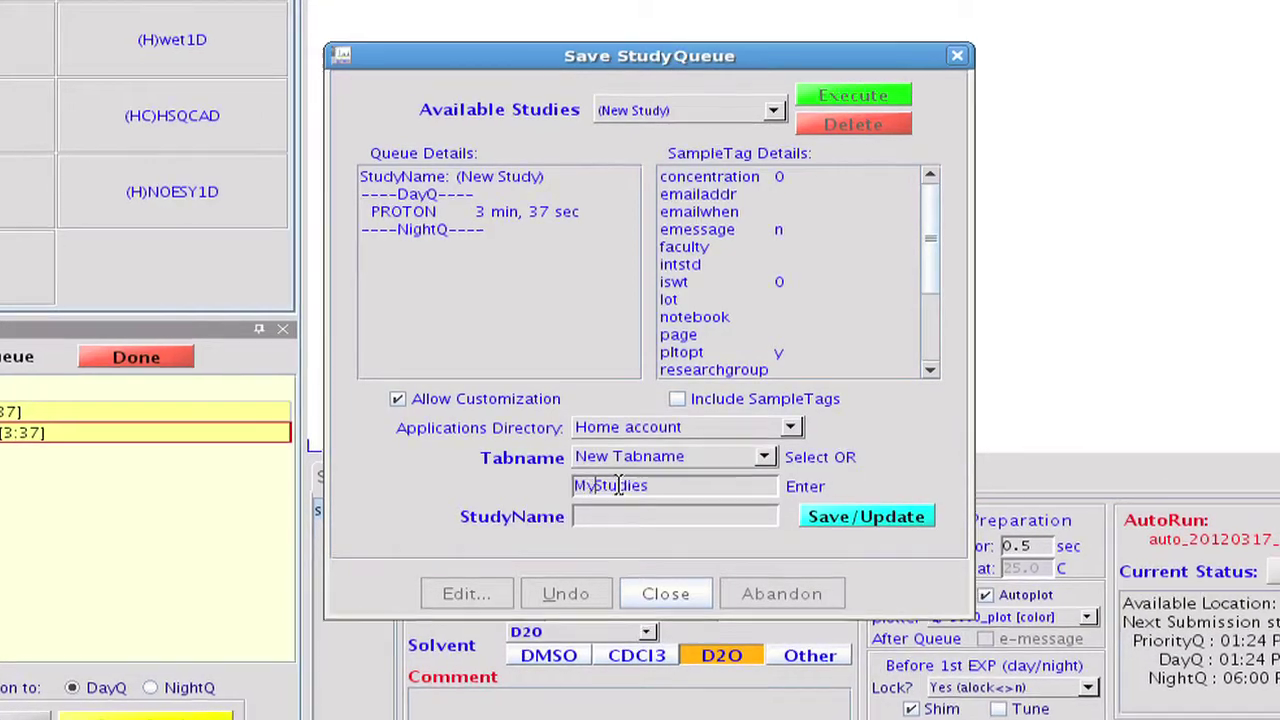
pyautogui.write('_')
pyautogui.click(617, 516)
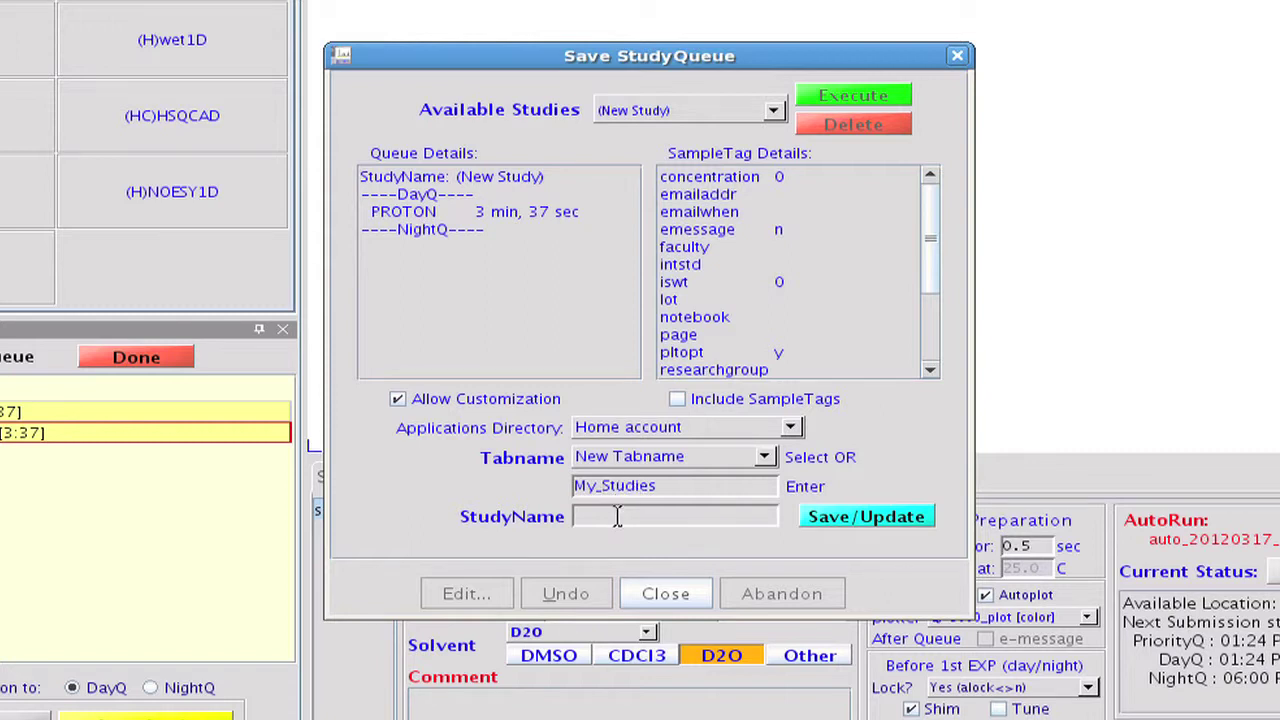
pyautogui.click(699, 513)
pyautogui.write('Quant_PROTON')
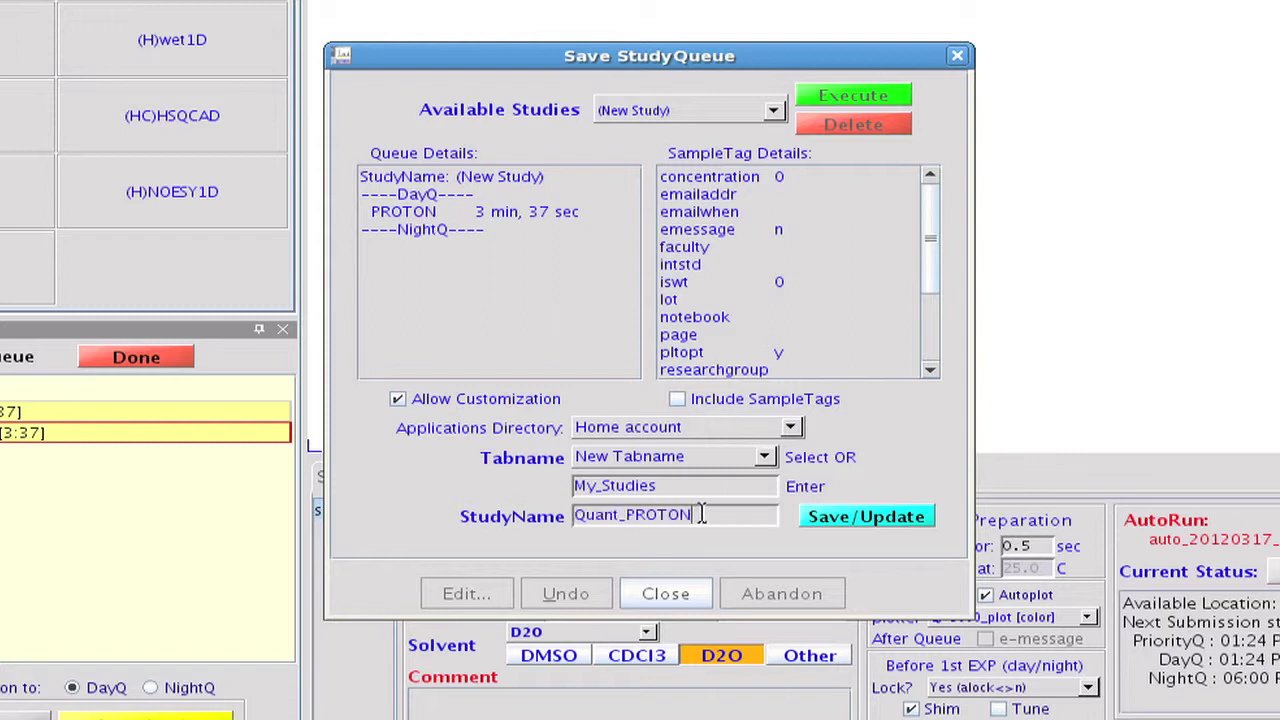
pyautogui.click(840, 518)
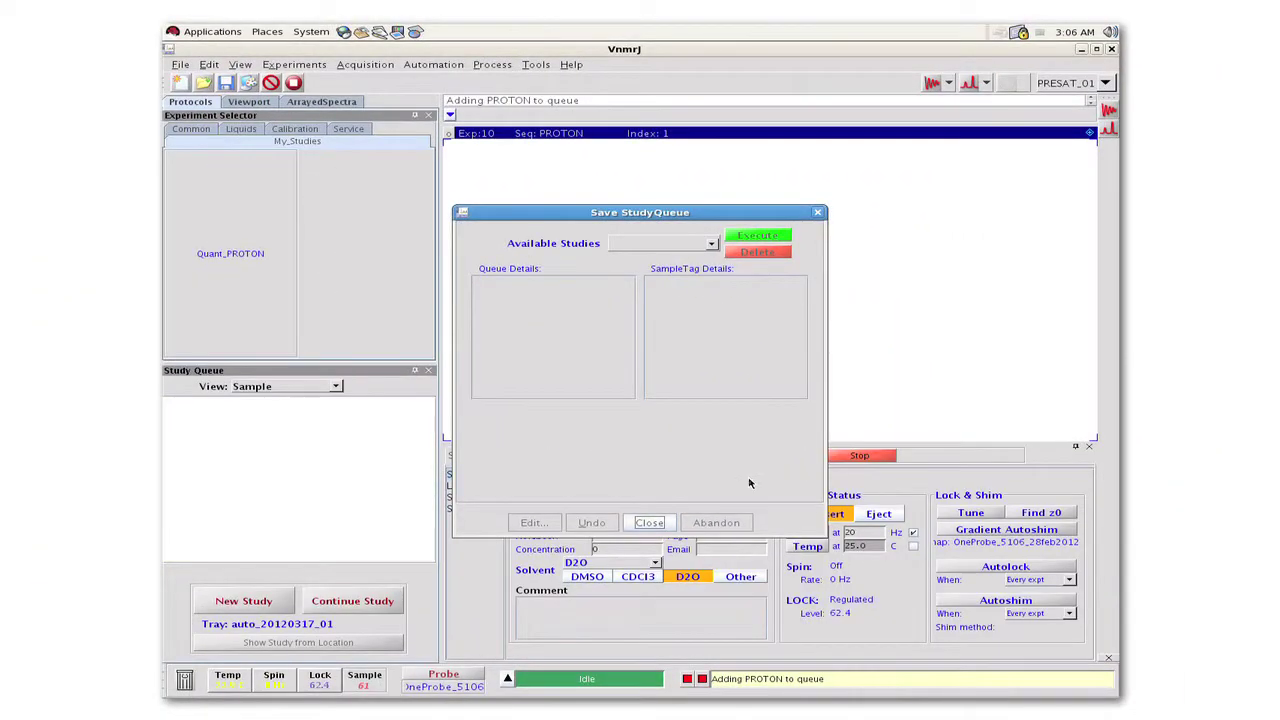
# Close the save window and load the standard PROTON experiment
pyautogui.click(649, 522)
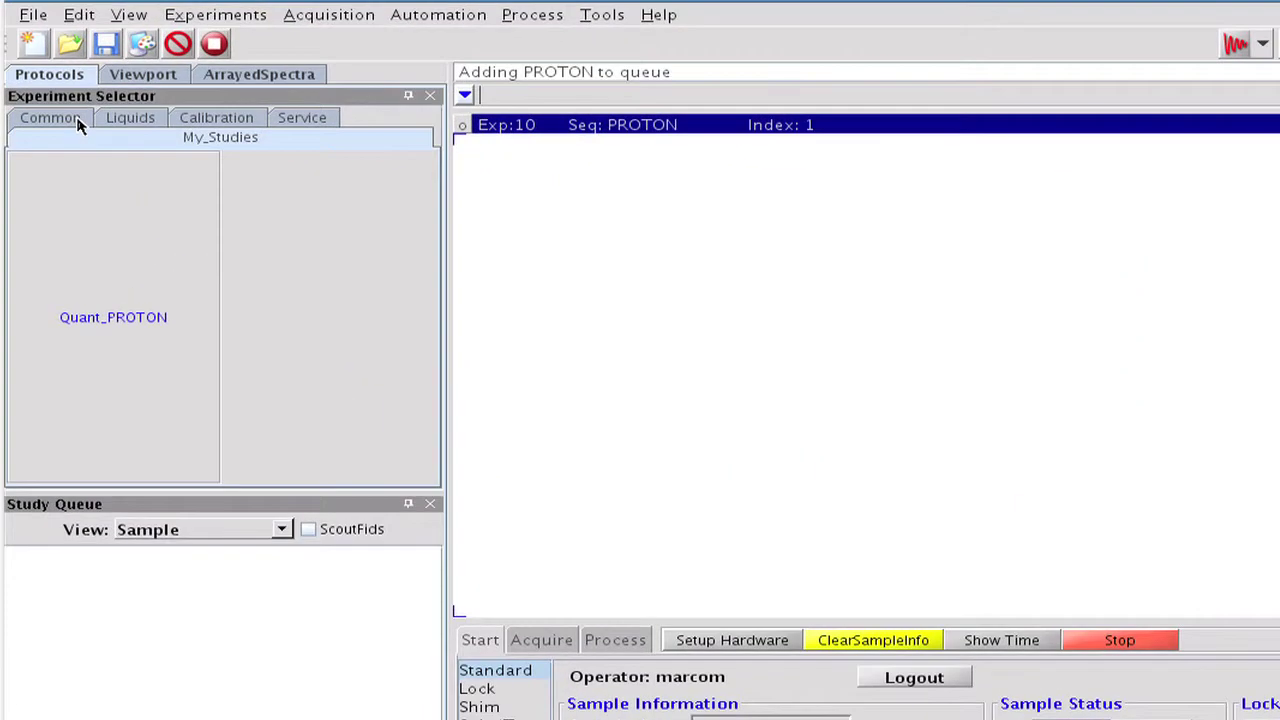
pyautogui.click(155, 132)
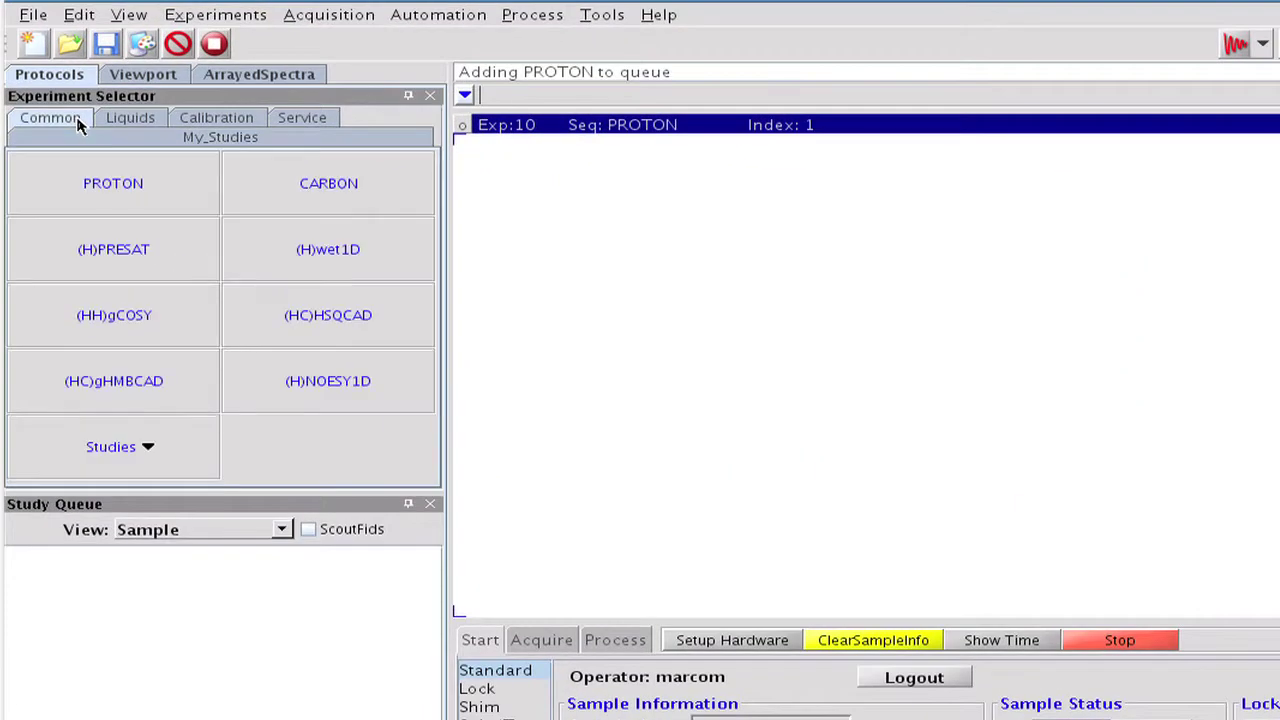
pyautogui.click(117, 176)
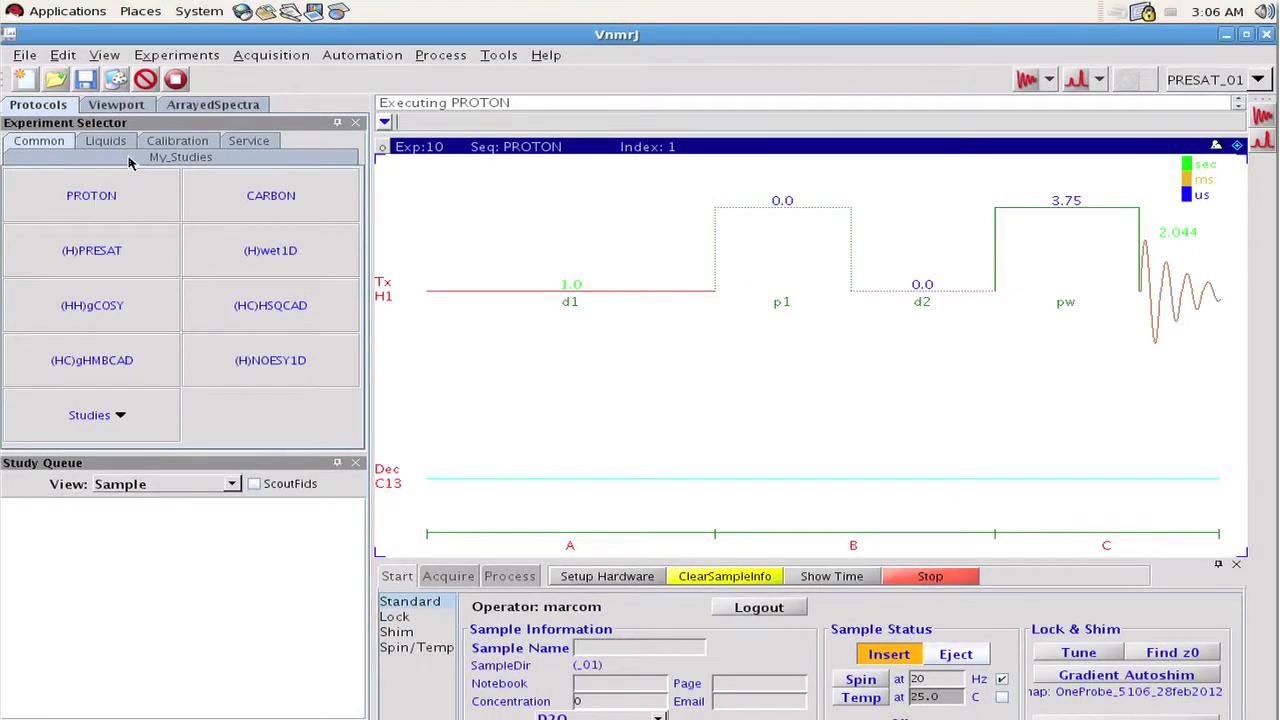
# Load Quant_PROTON from My_Studies and verify its 25 s delay, 30° pulse and 256k FT size
pyautogui.click(128, 160)
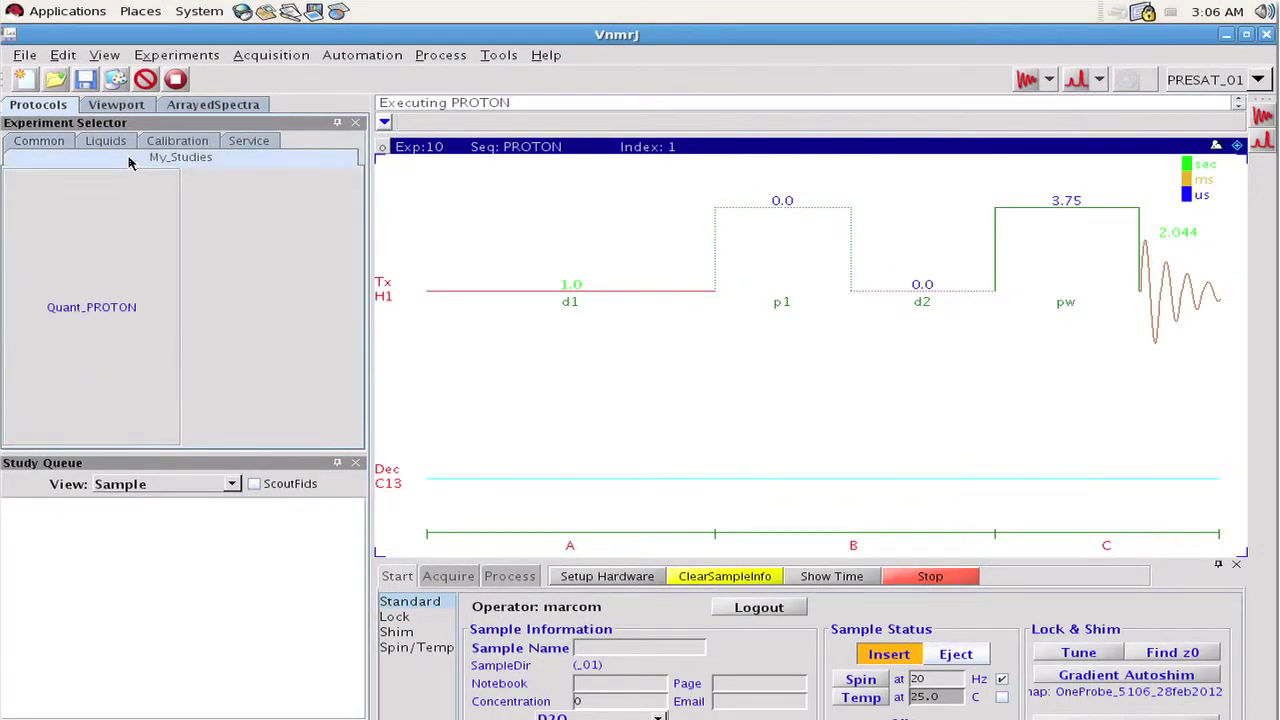
pyautogui.click(136, 290)
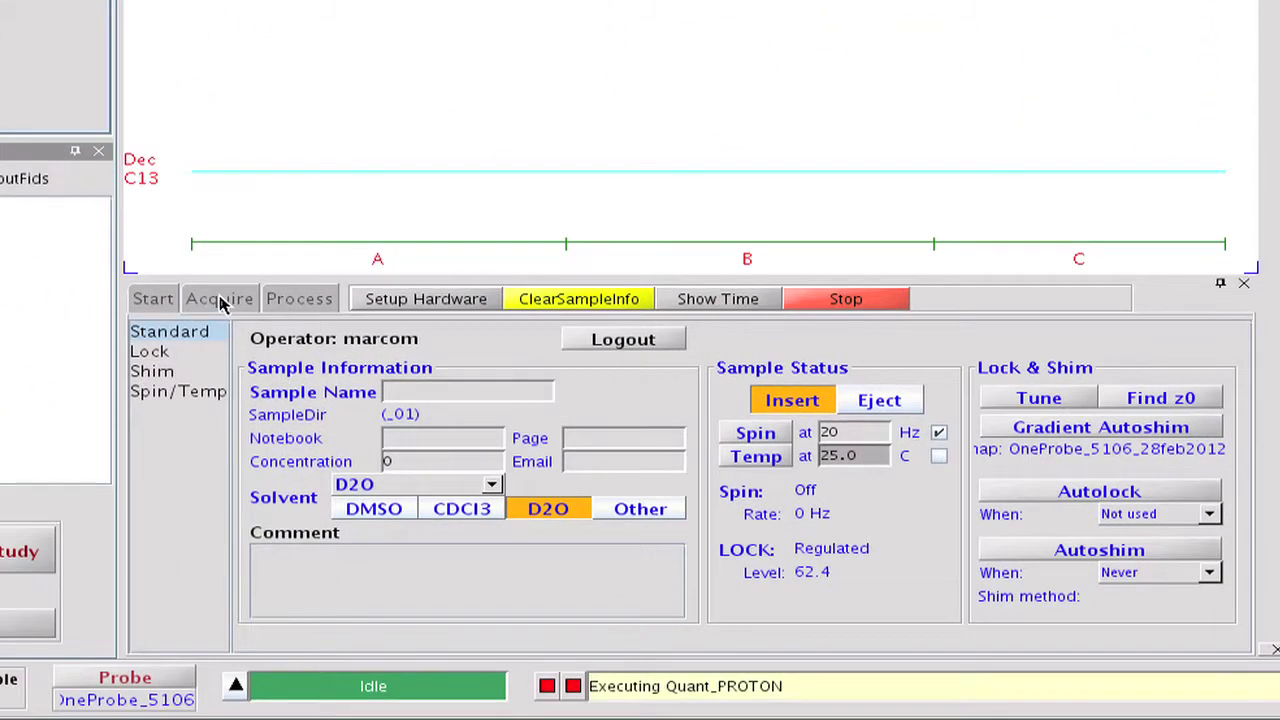
pyautogui.click(220, 299)
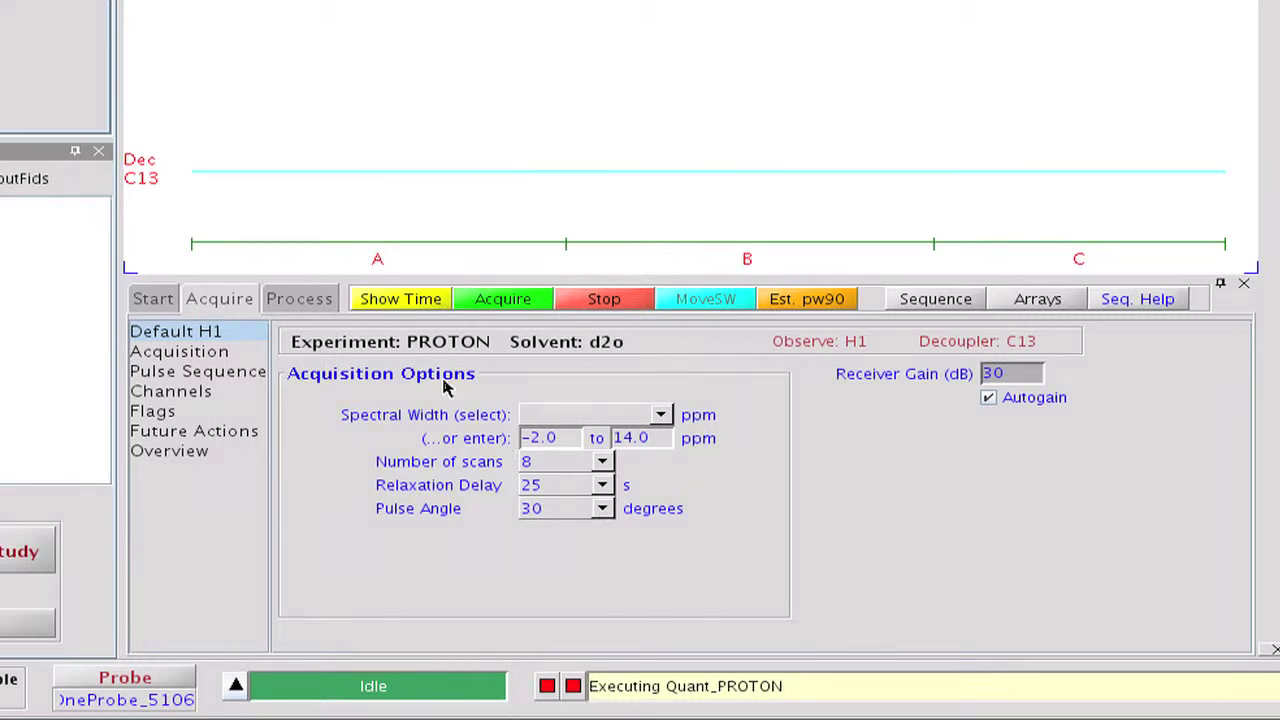
pyautogui.click(308, 303)
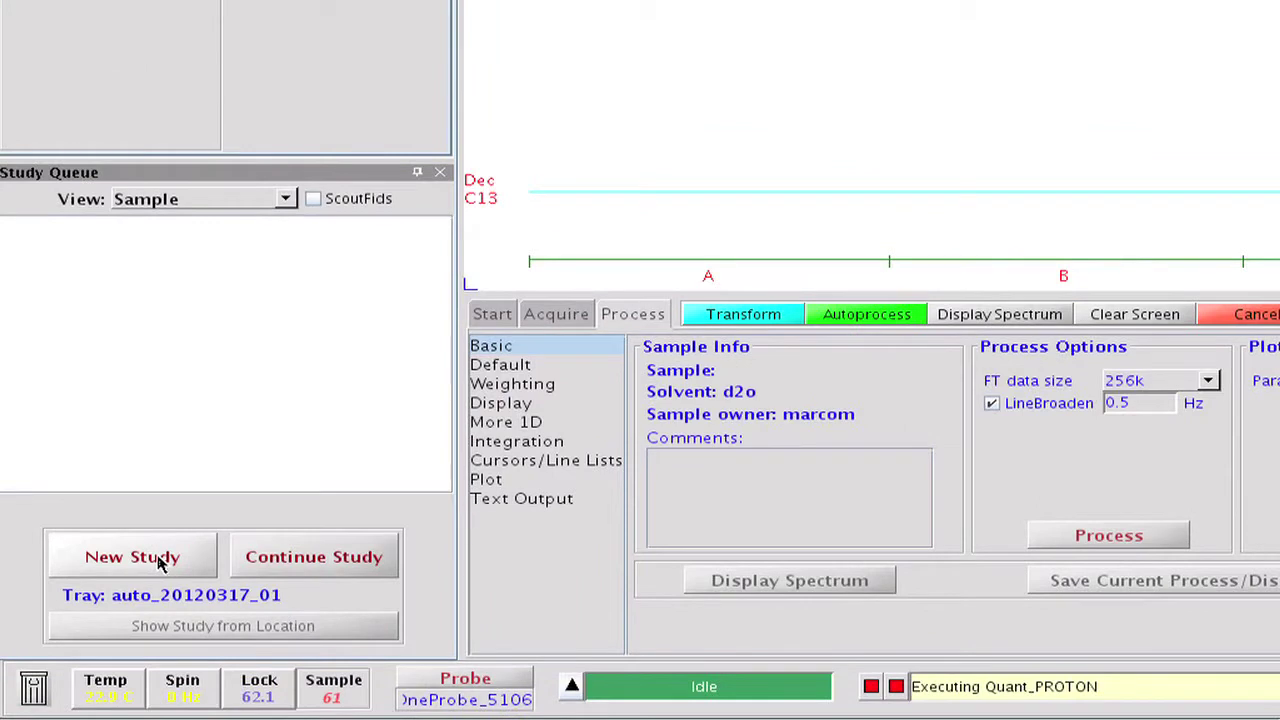
# Start a new sample with Quant_PROTON, add CARBON, HSQCAD and gHMBCAD, and select CARBON_001
pyautogui.click(131, 601)
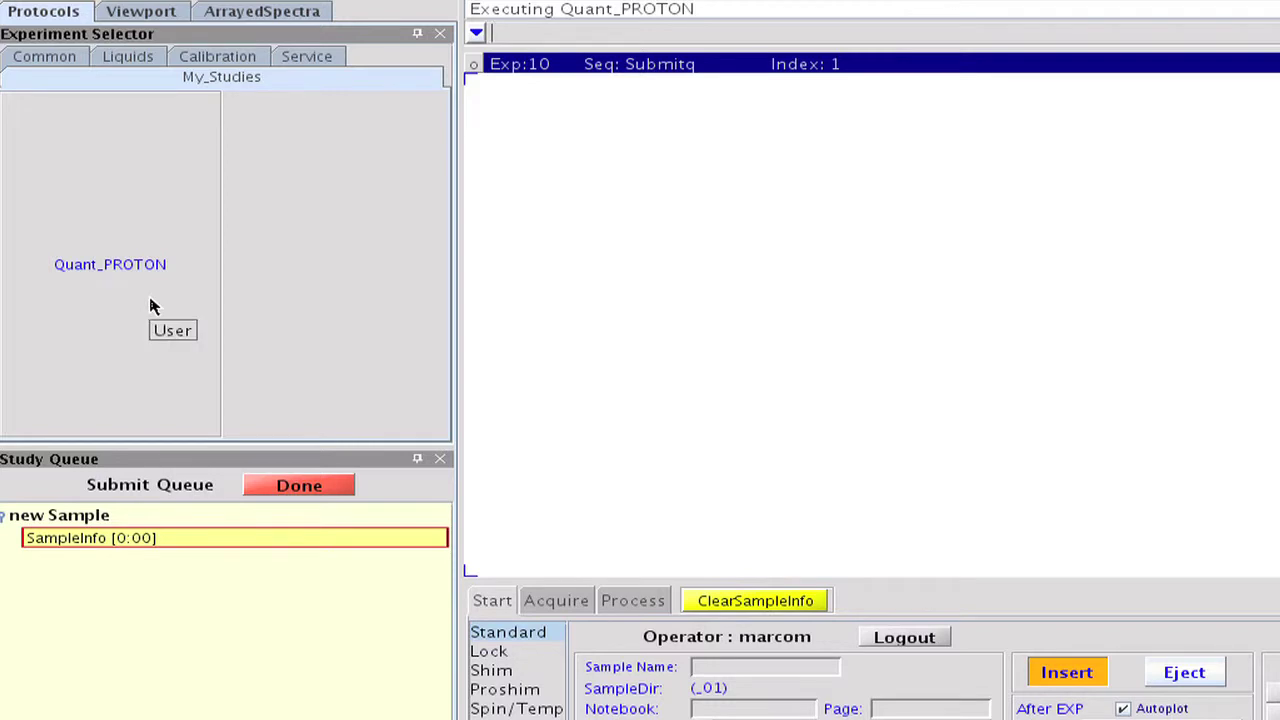
pyautogui.click(152, 306)
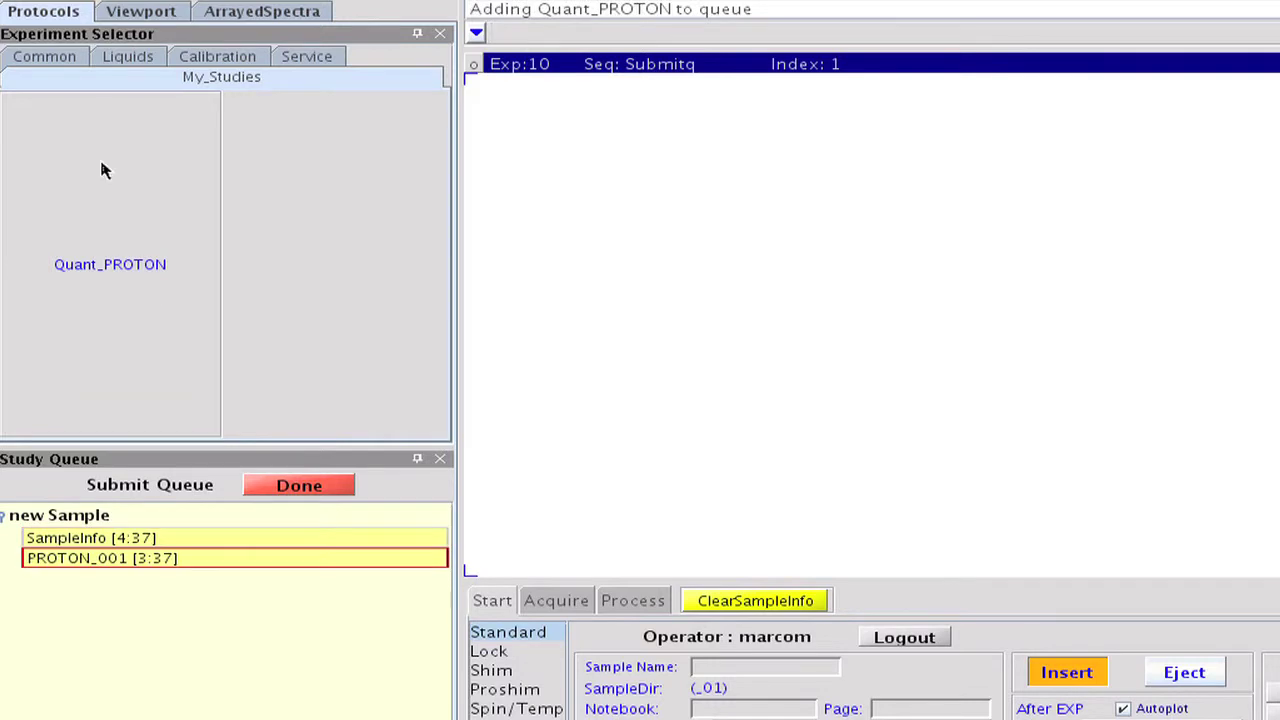
pyautogui.click(80, 64)
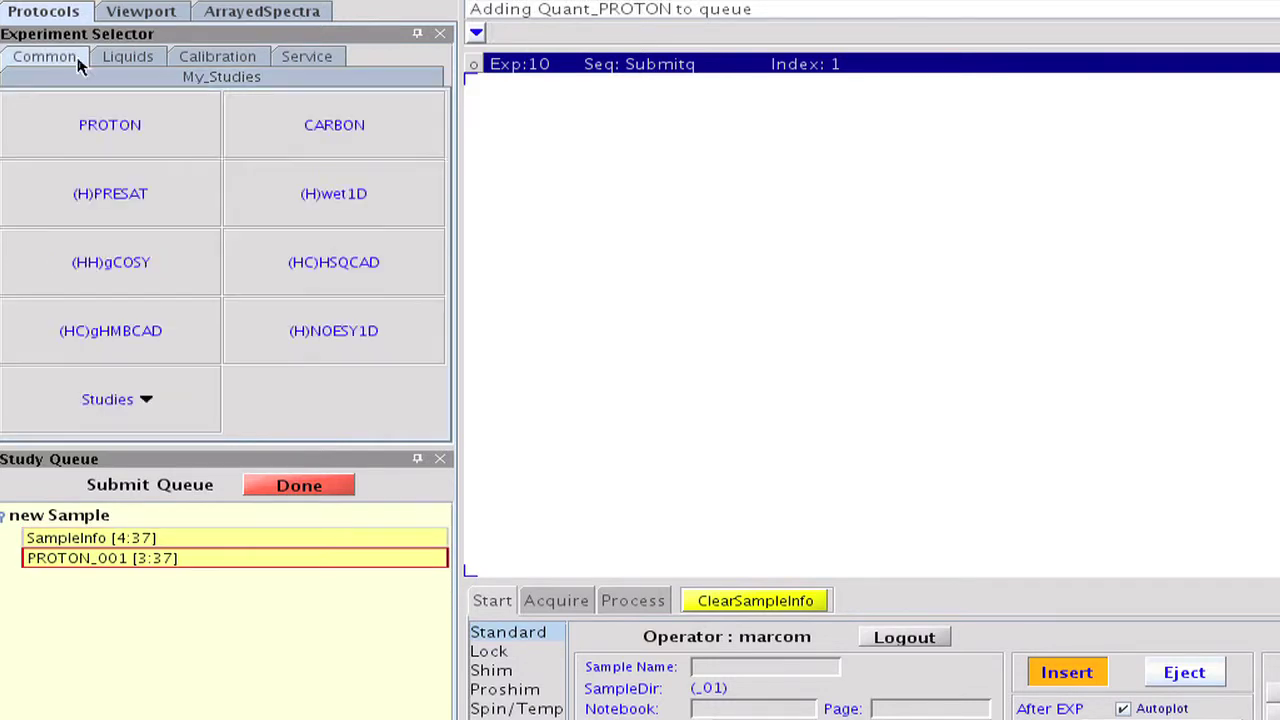
pyautogui.click(268, 135)
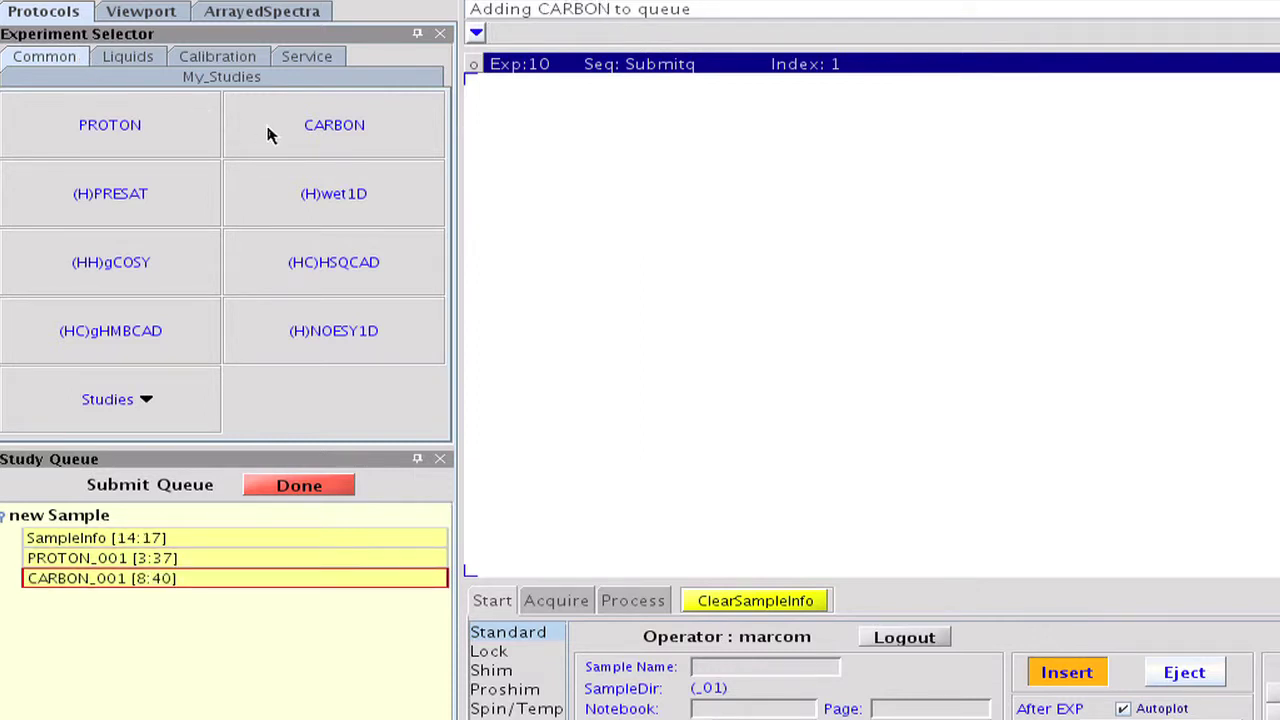
pyautogui.click(270, 261)
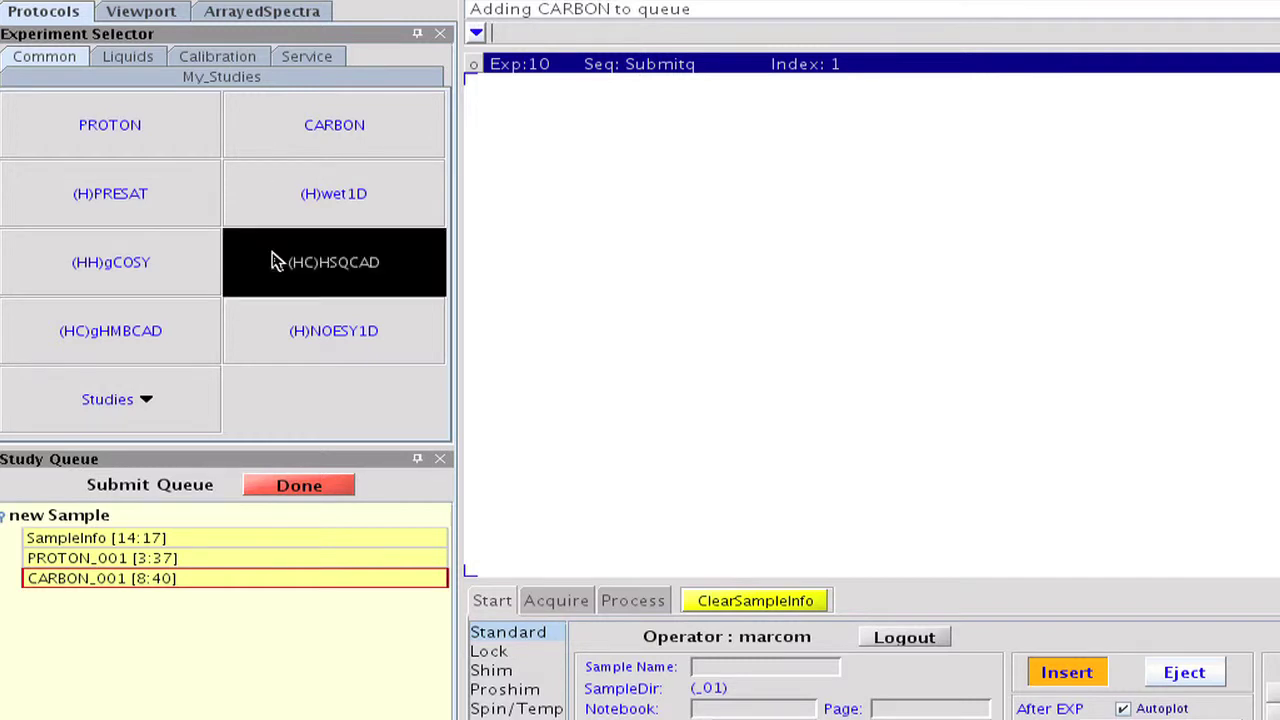
pyautogui.click(182, 345)
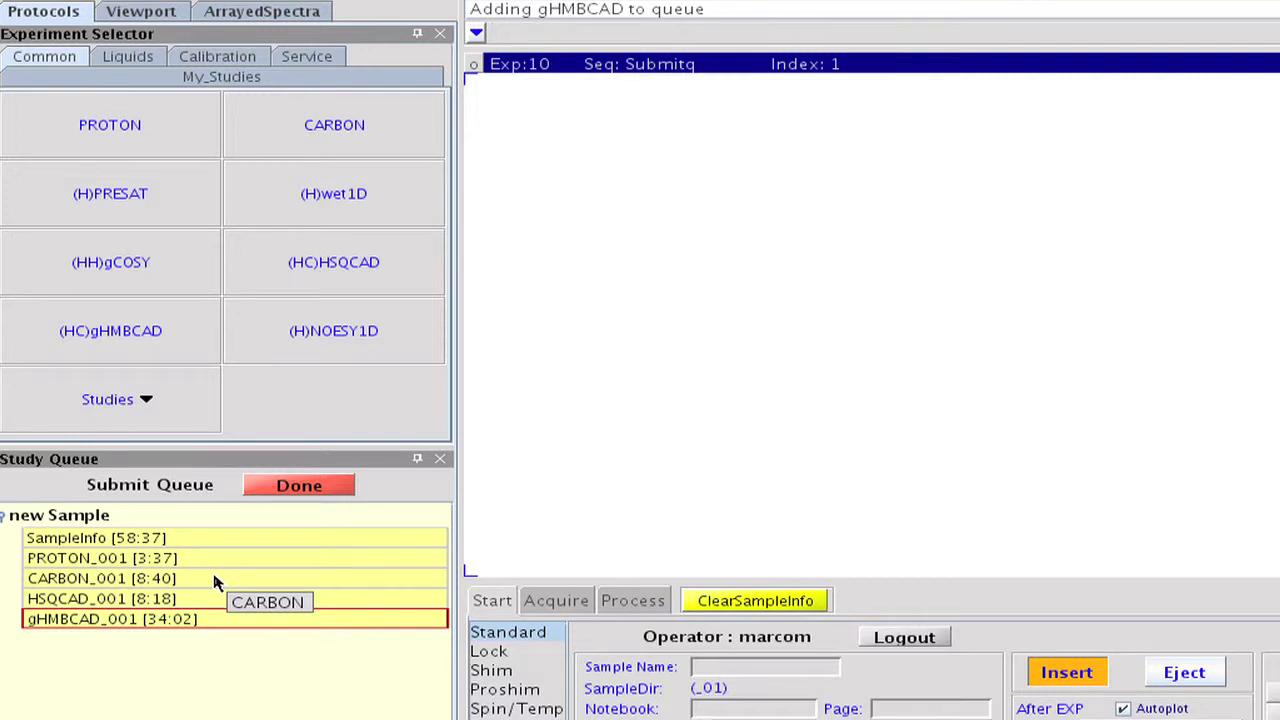
pyautogui.click(214, 580)
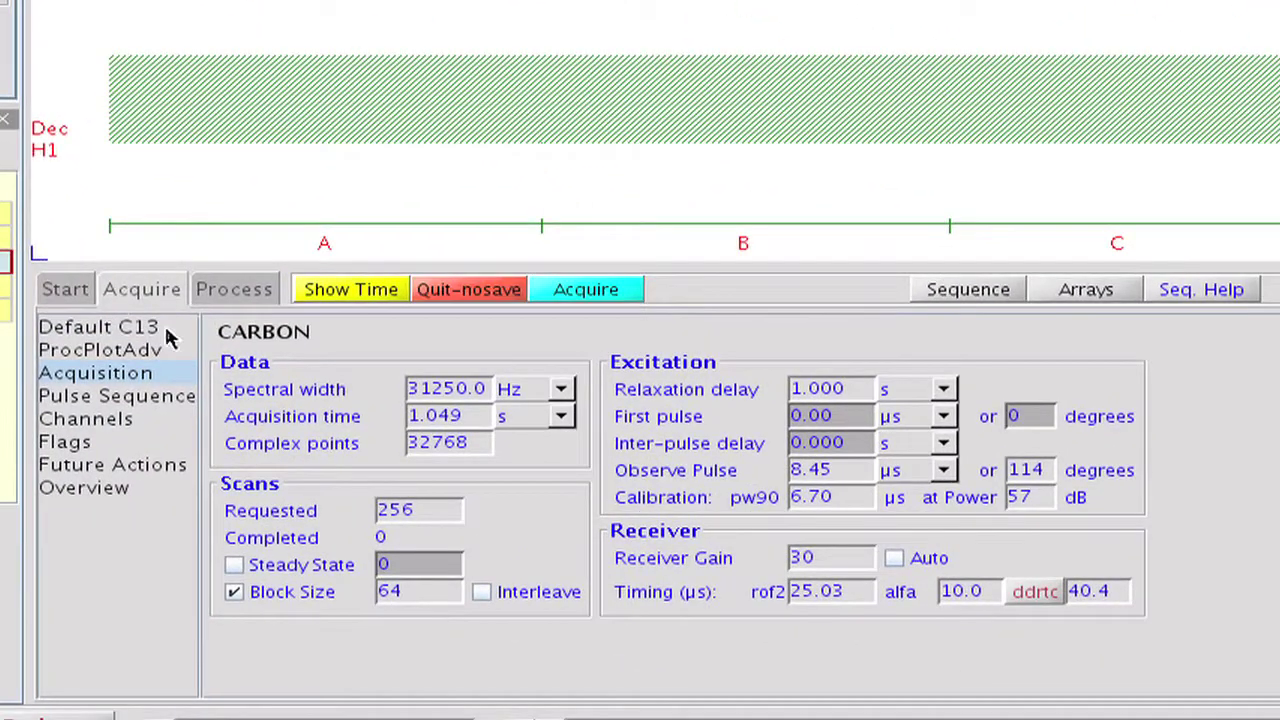
# Give the queued CARBON a 2 s relaxation delay and 512 scans, then save it
pyautogui.click(133, 328)
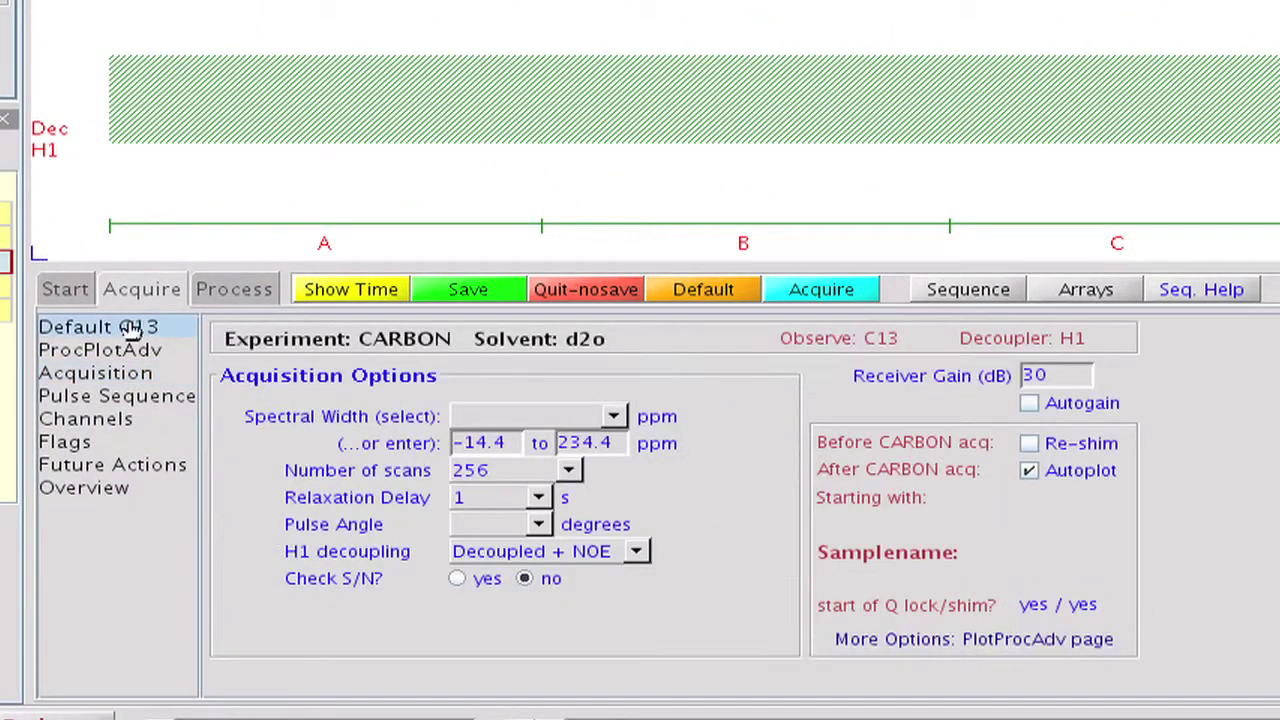
pyautogui.click(540, 498)
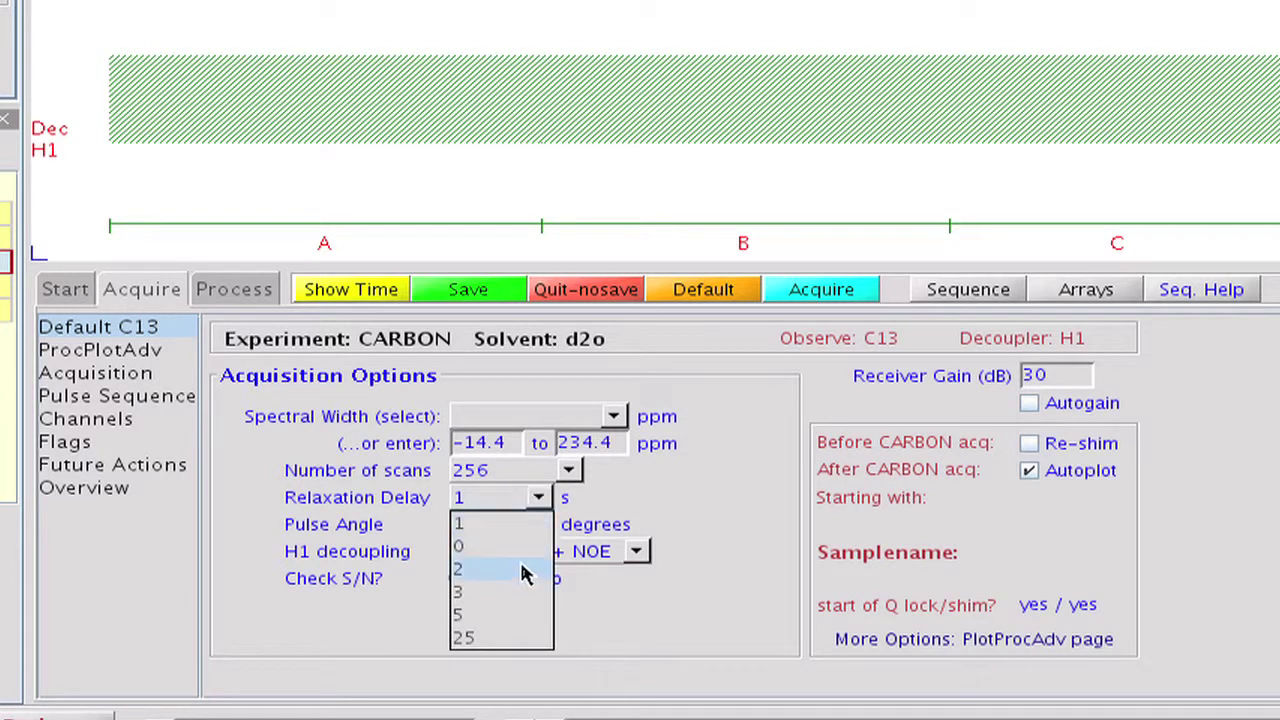
pyautogui.click(522, 572)
pyautogui.click(552, 474)
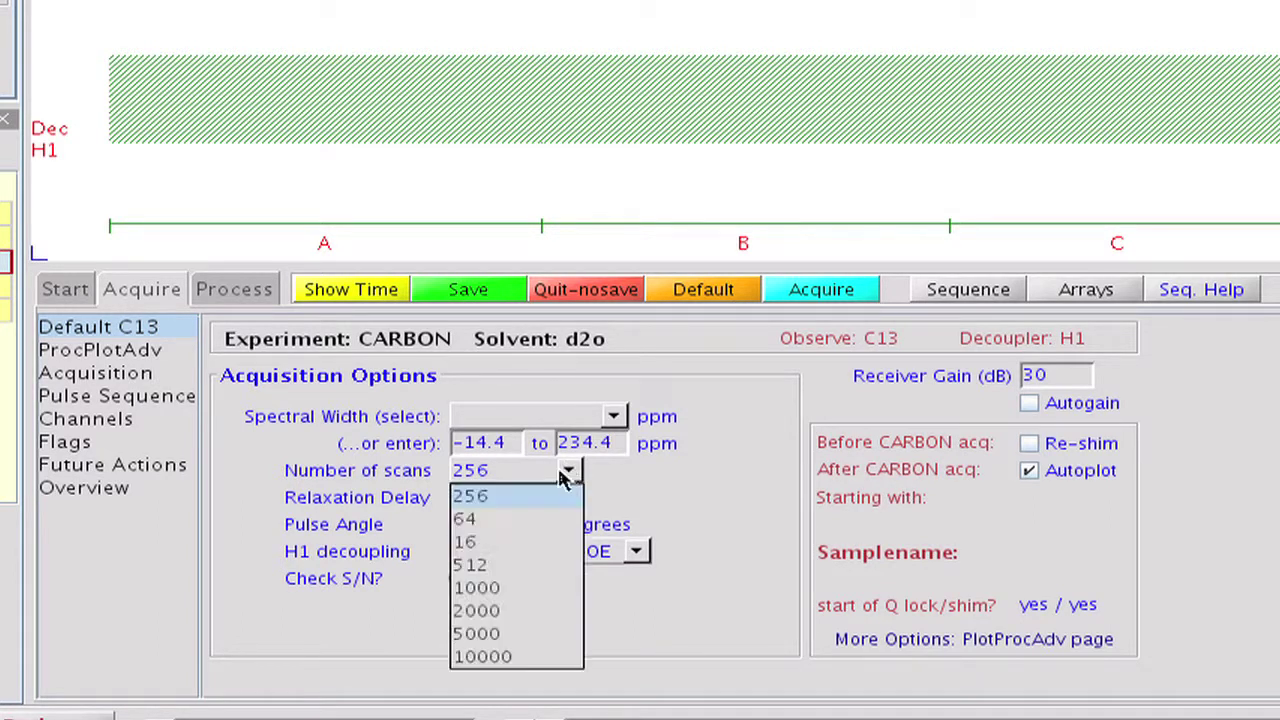
pyautogui.click(515, 565)
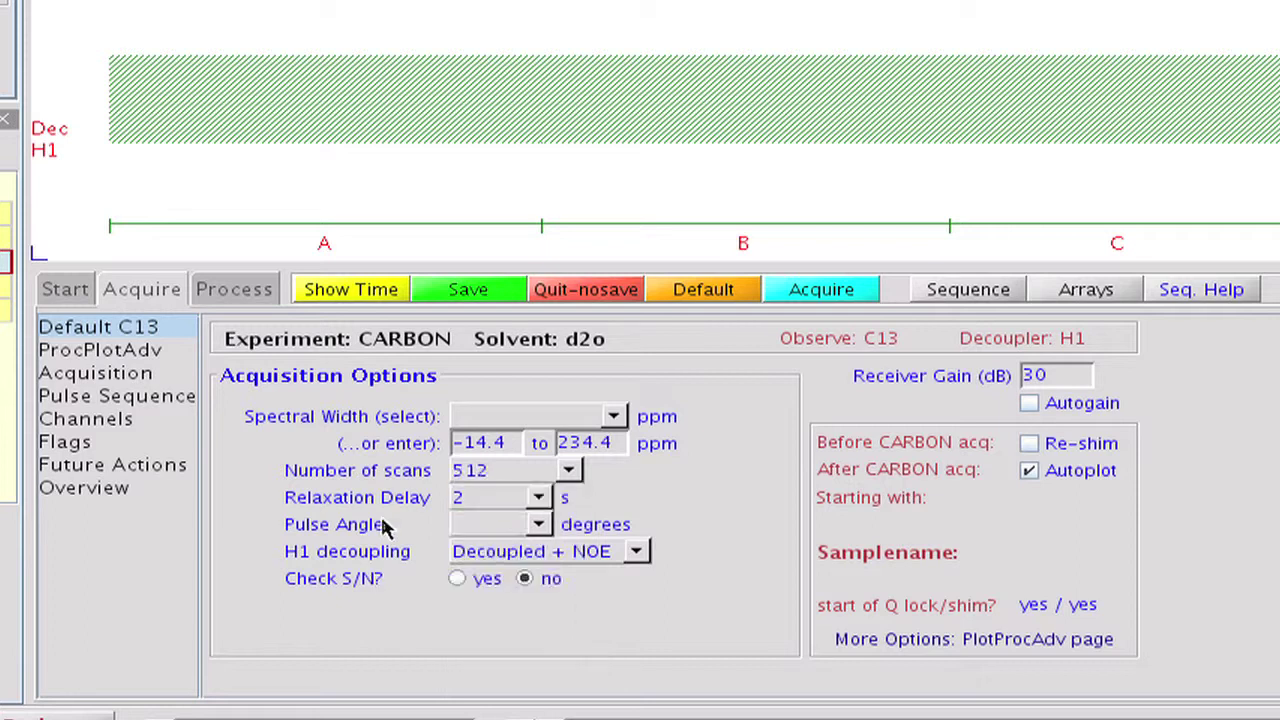
pyautogui.click(458, 292)
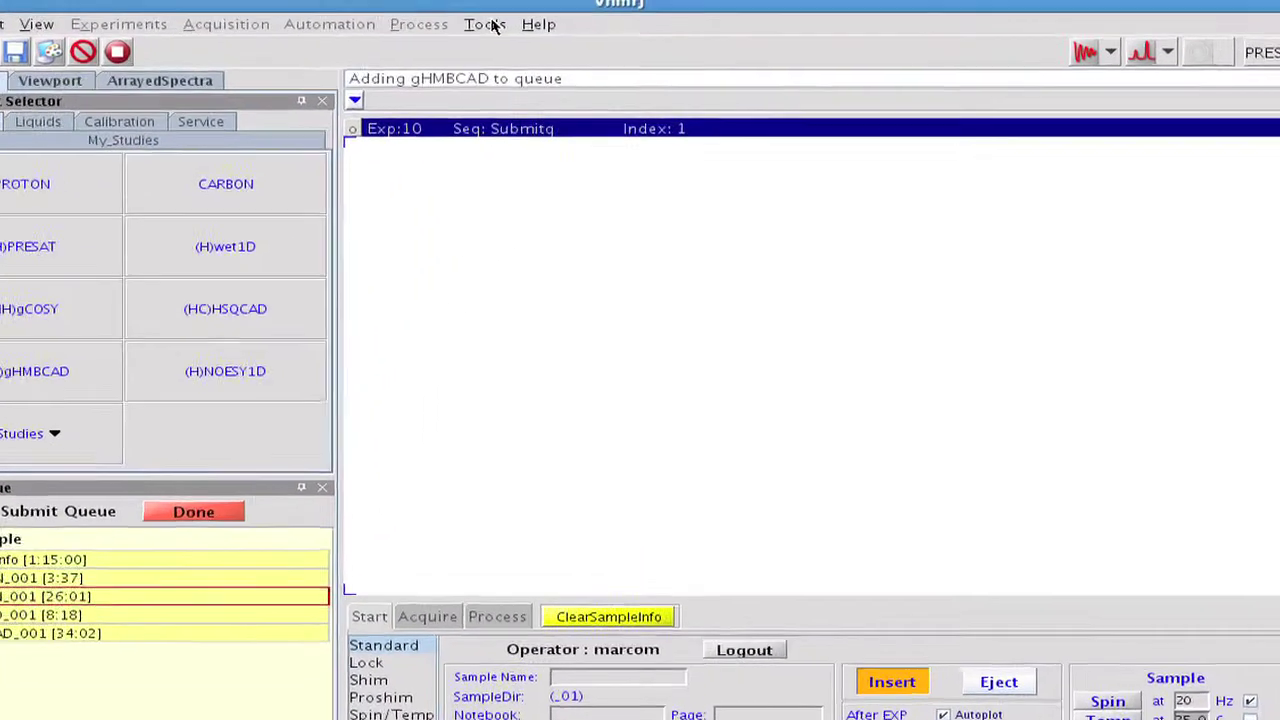
# Choose Clone Current Study from the Study Clones menu to get the Save StudyQueue dialog
pyautogui.click(503, 11)
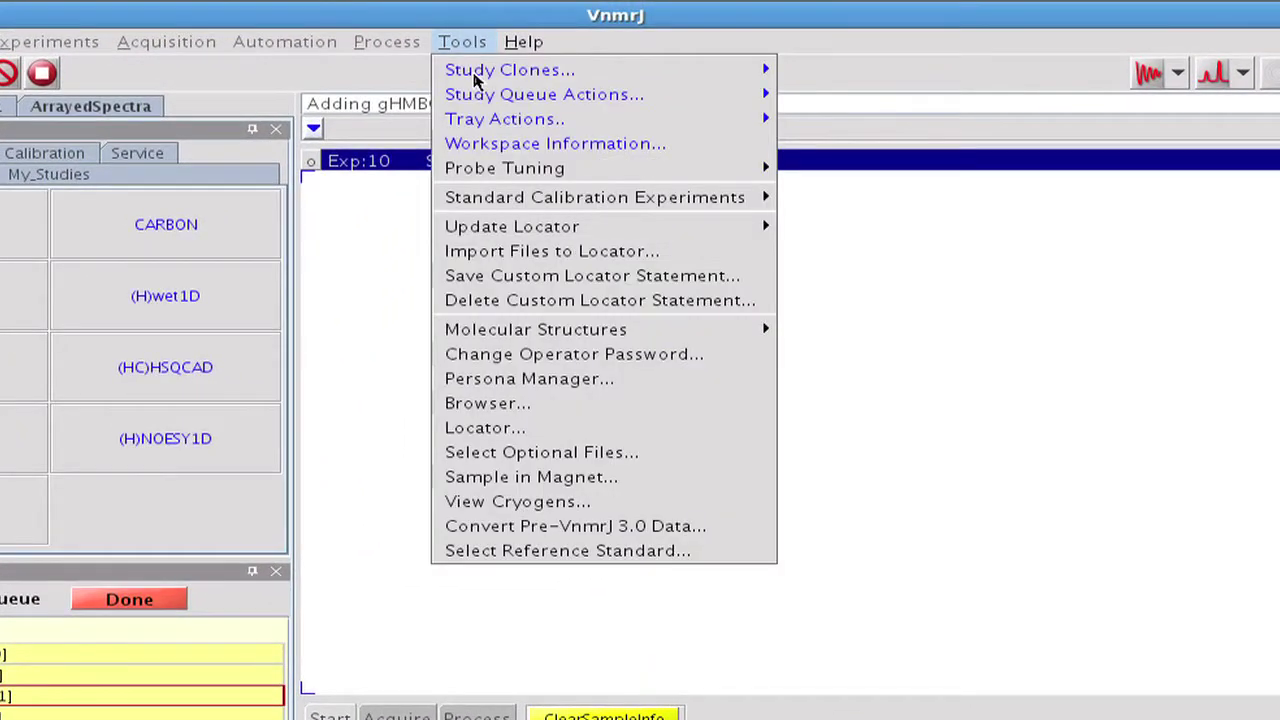
pyautogui.moveTo(490, 78)
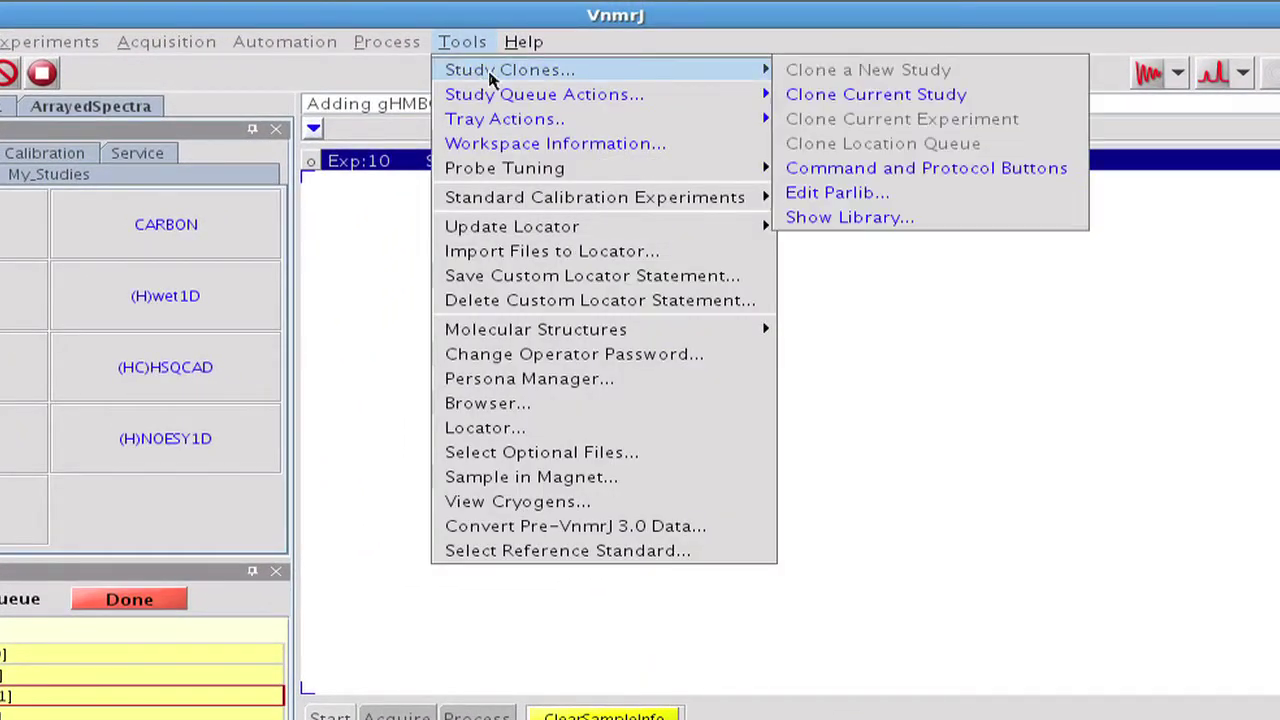
pyautogui.click(806, 95)
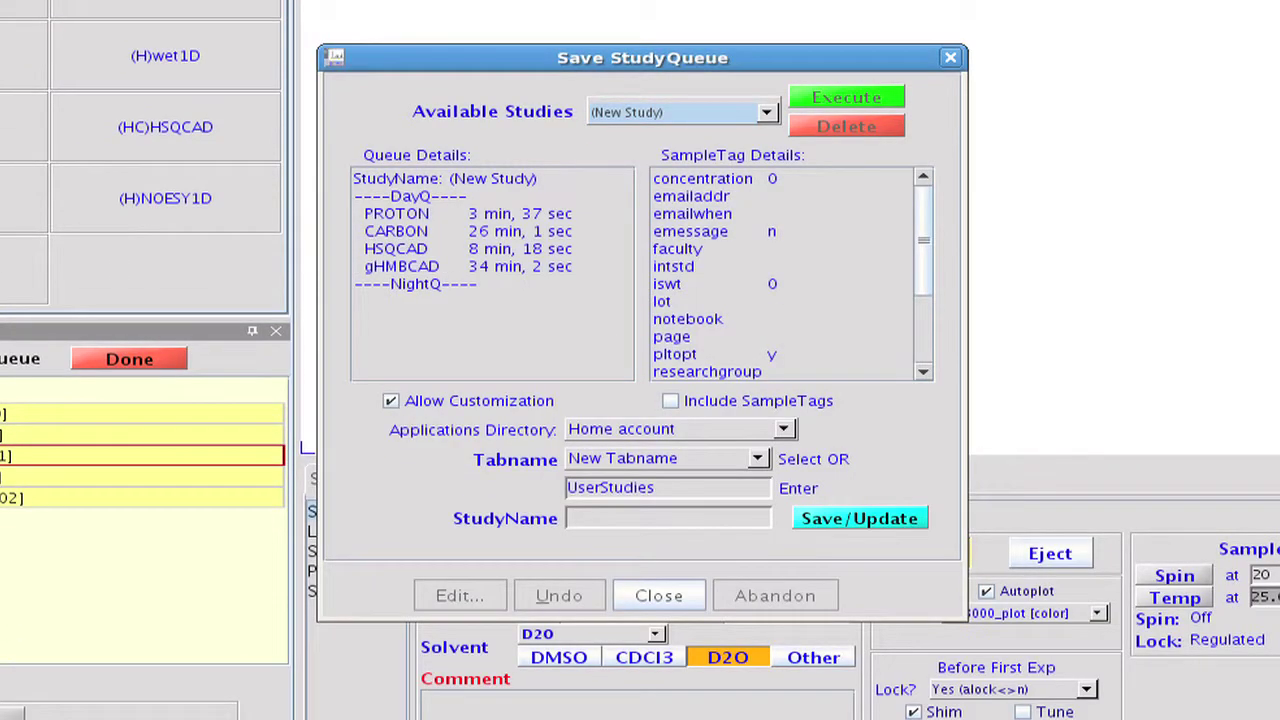
# Save the four-experiment queue as Quant_Exp_List under My_Studies and close the dialog
pyautogui.click(757, 460)
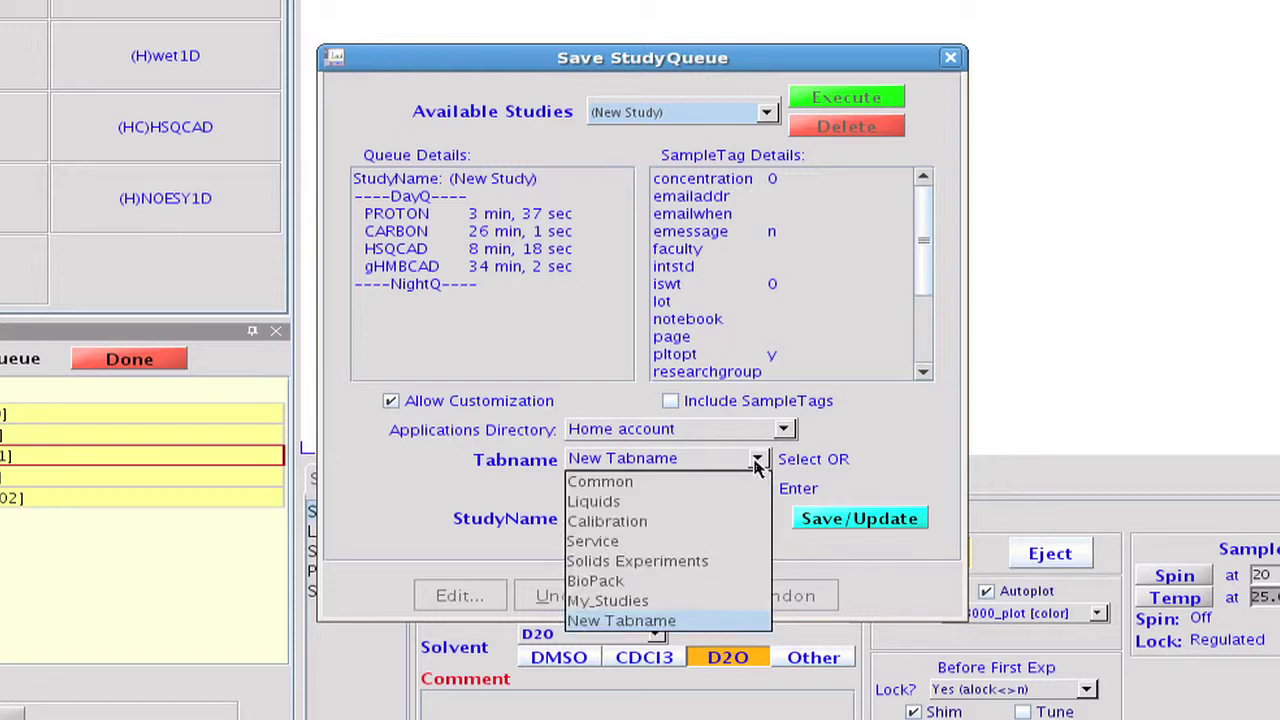
pyautogui.click(712, 604)
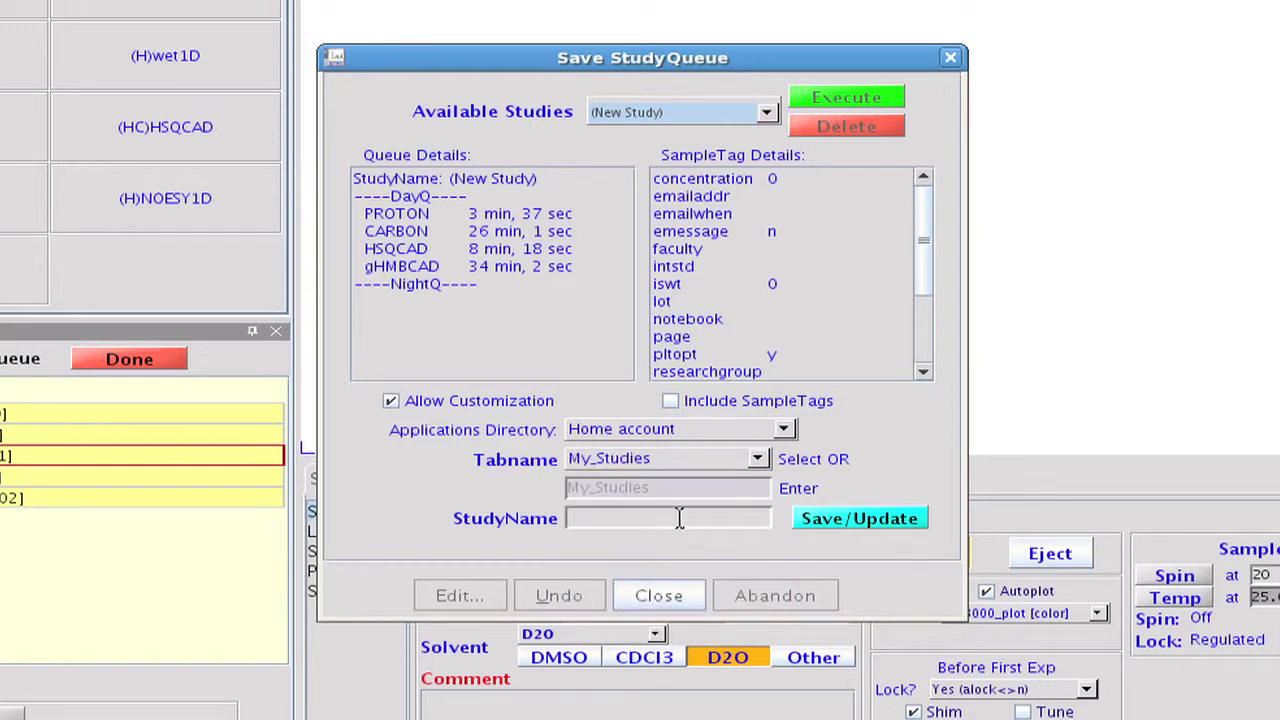
pyautogui.write('Quant_Exp_List')
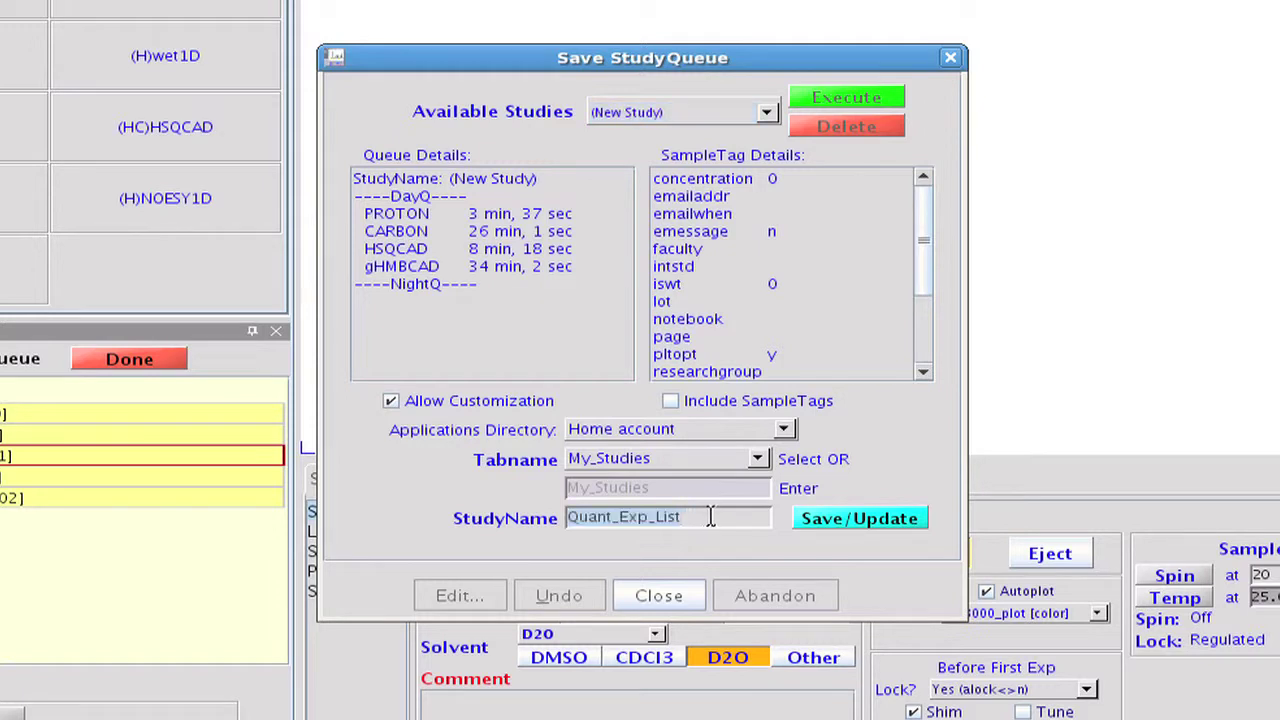
pyautogui.click(825, 521)
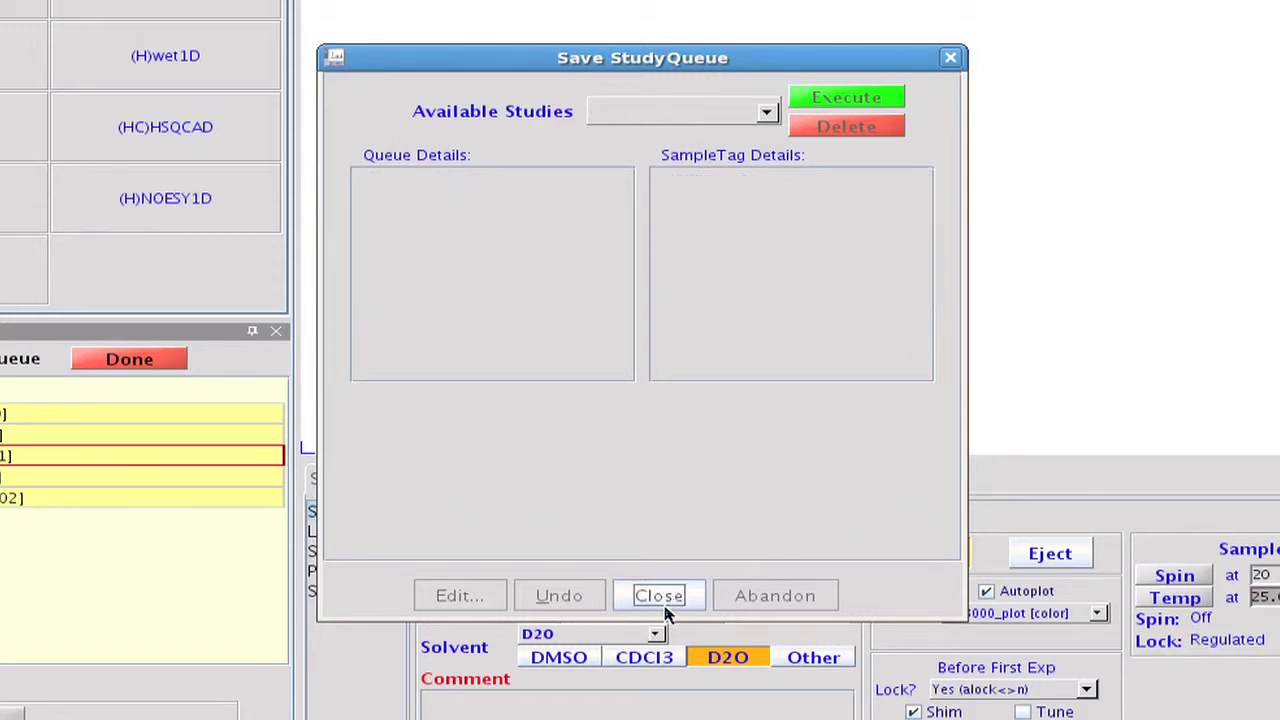
pyautogui.click(665, 600)
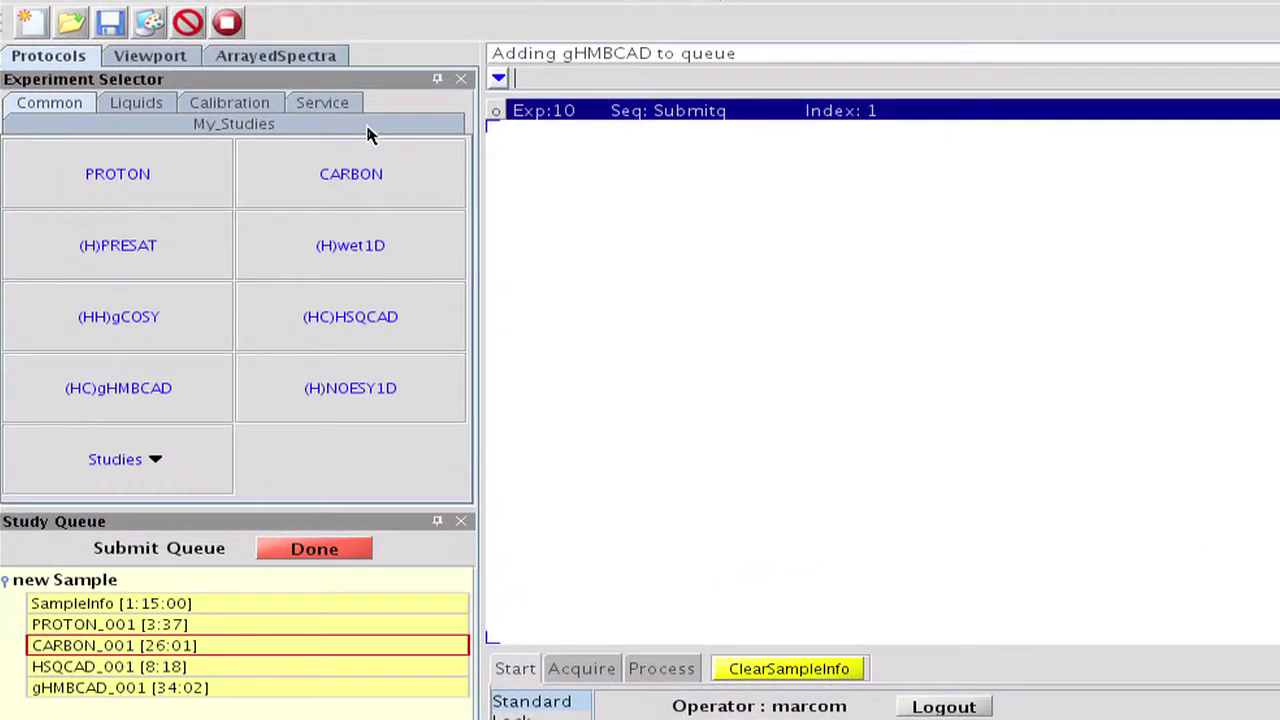
# Finish the current sample, start a new one, load Quant_Exp_List and select HSQCAD_001
pyautogui.click(289, 27)
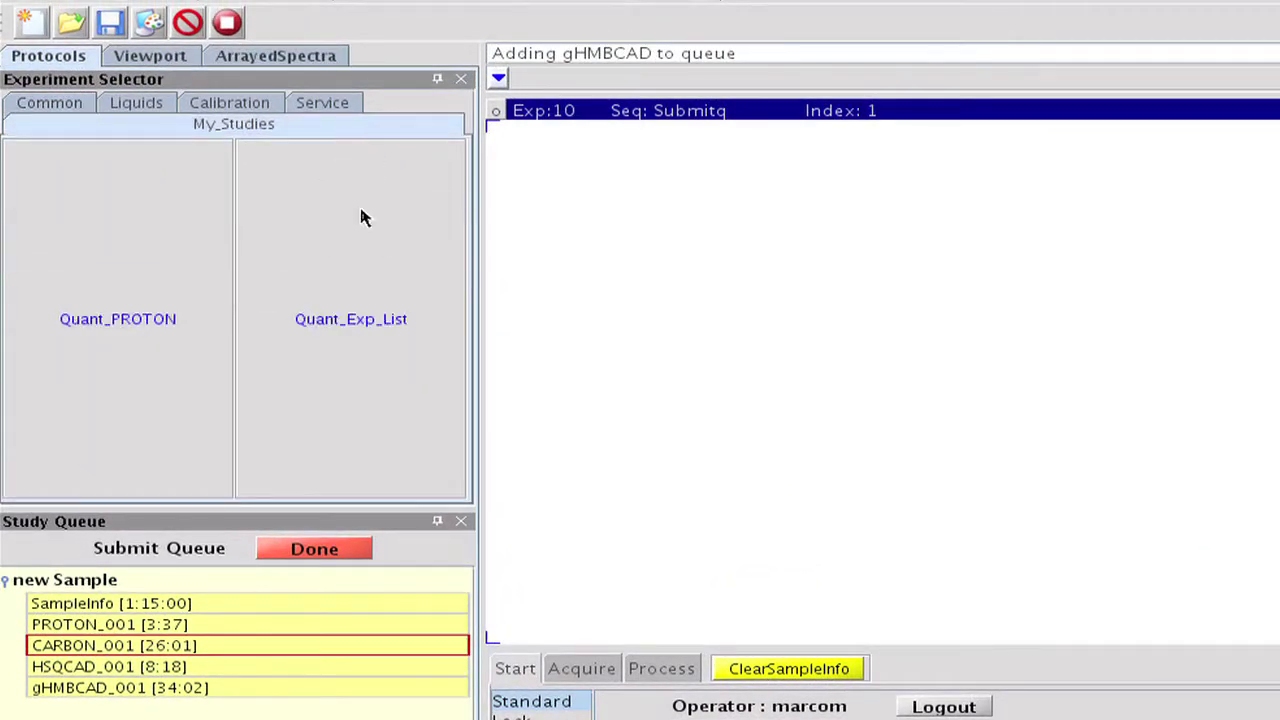
pyautogui.click(326, 552)
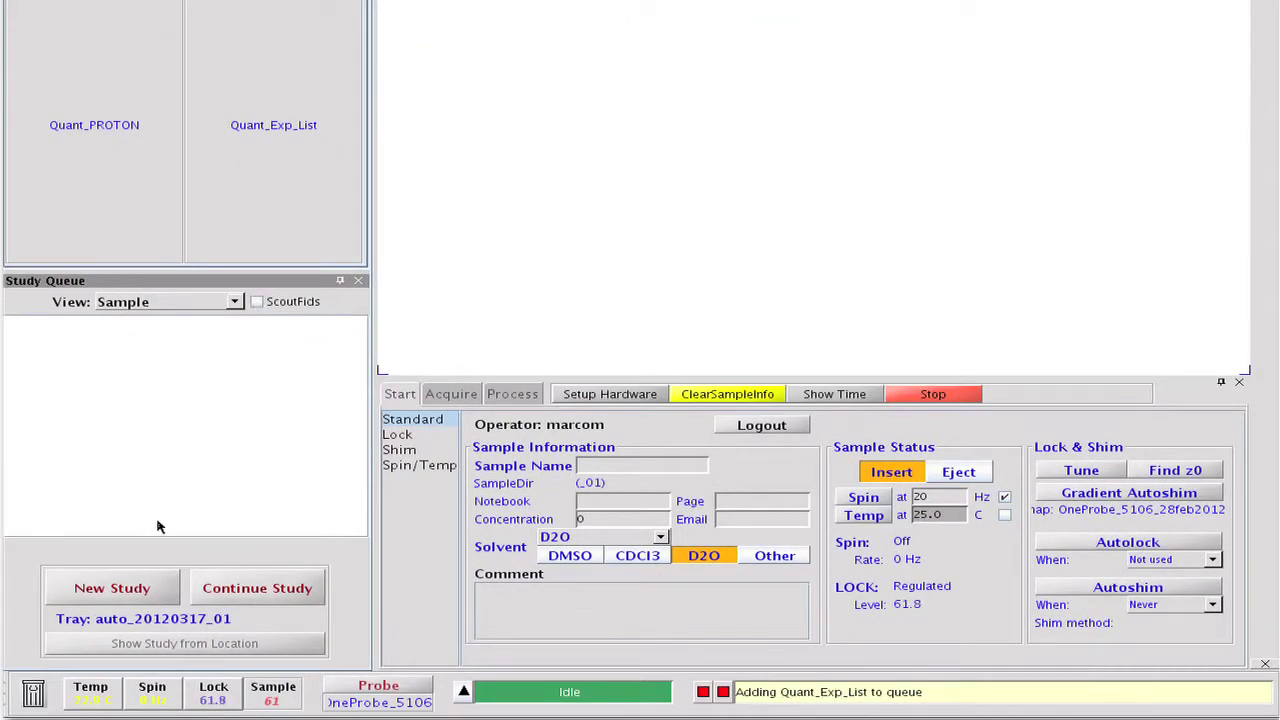
pyautogui.click(118, 583)
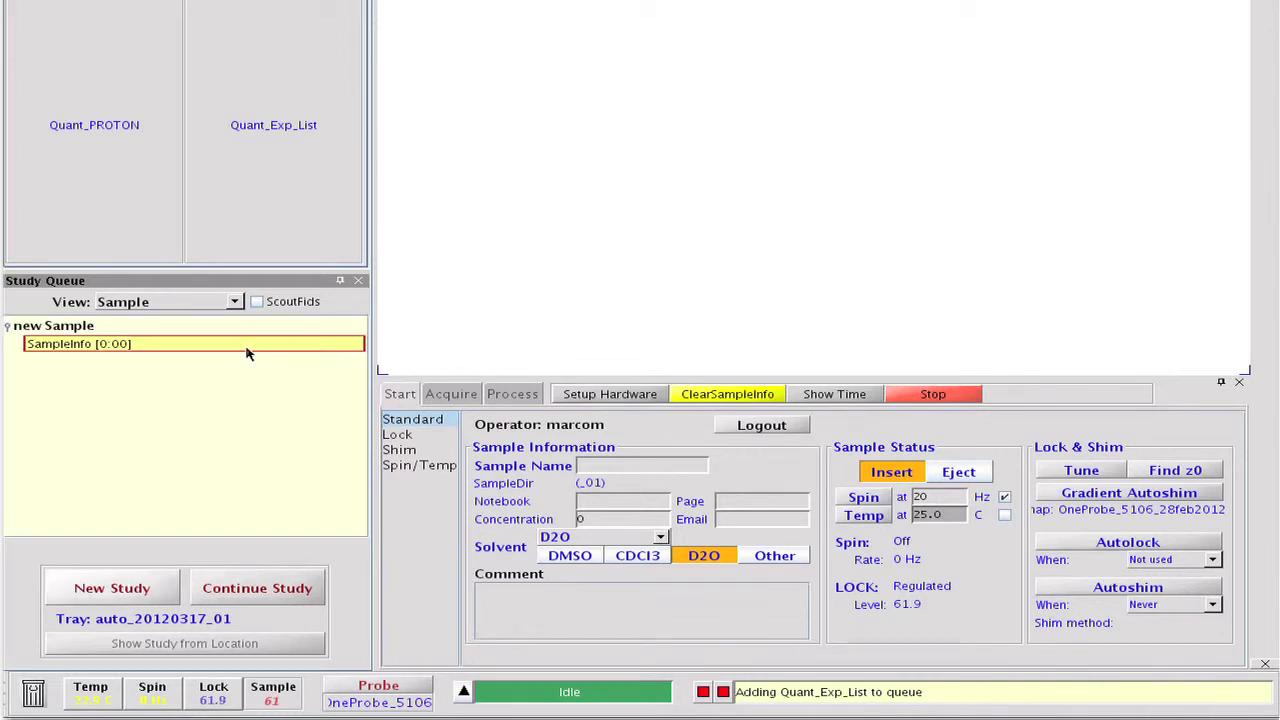
pyautogui.click(262, 183)
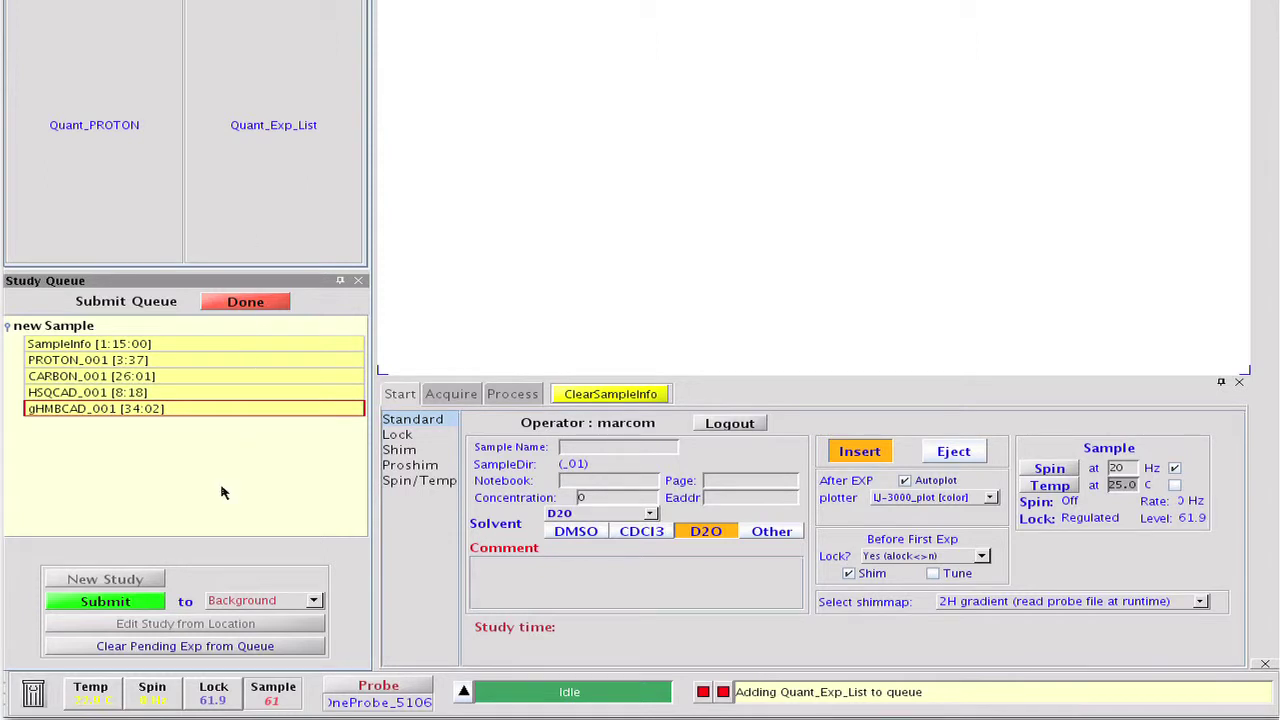
pyautogui.click(228, 395)
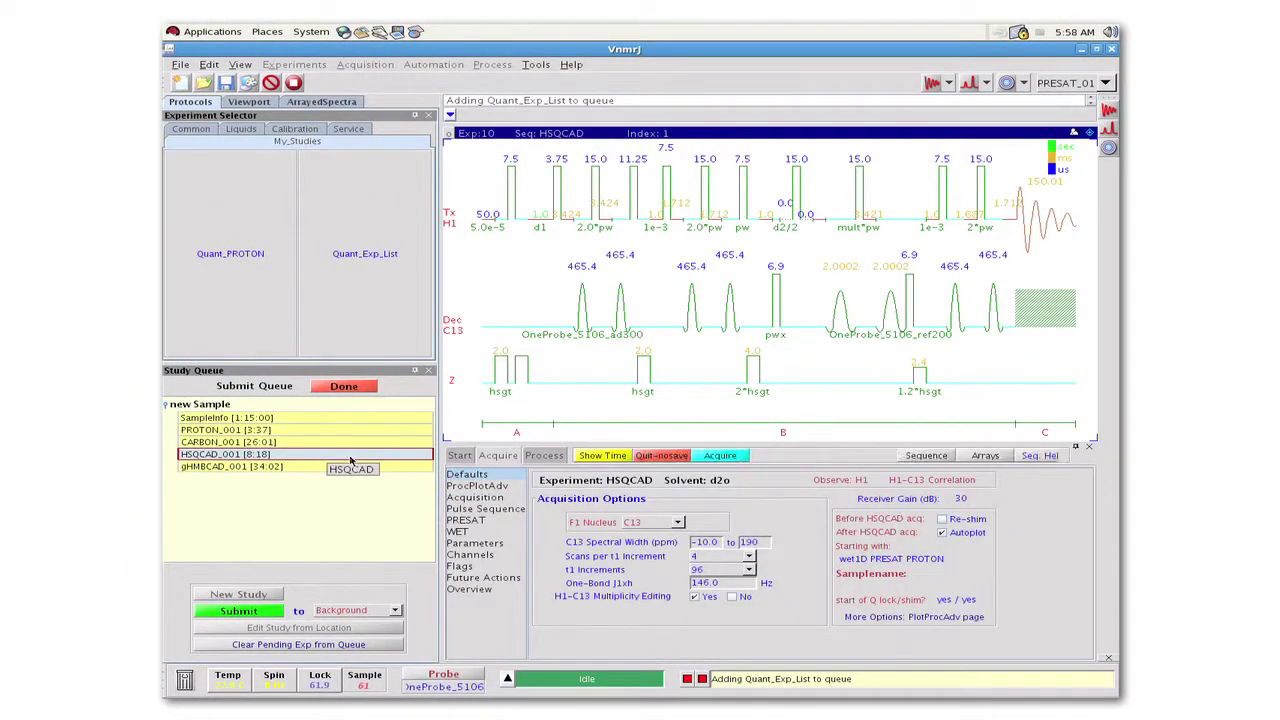
# Change HSQCAD's scans per t1 increment from 4 to 8 and save it
pyautogui.click(750, 560)
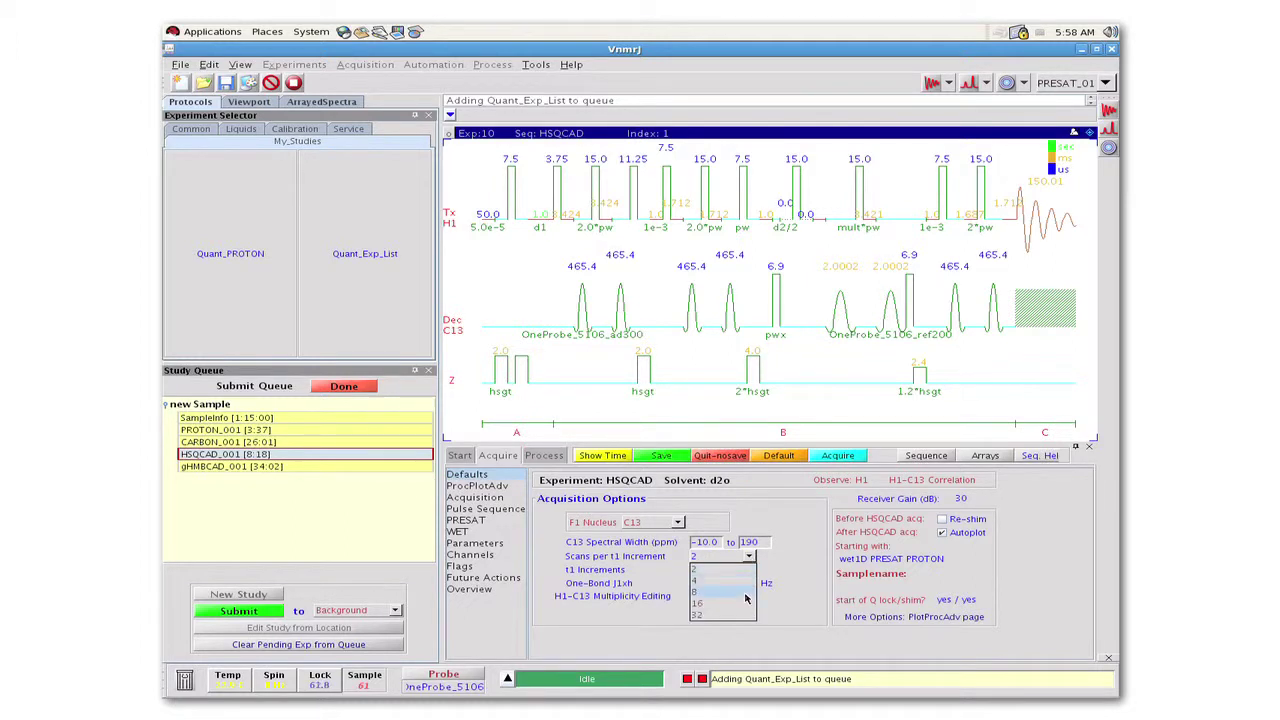
pyautogui.click(745, 594)
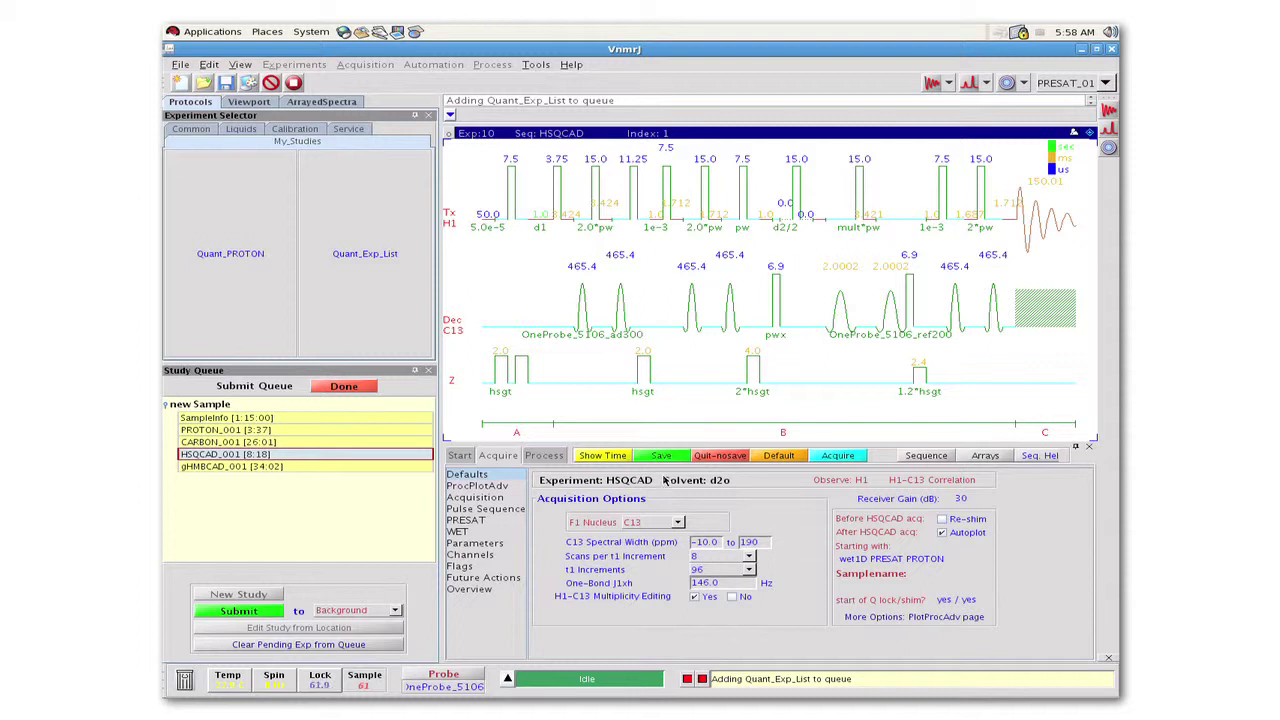
pyautogui.click(660, 458)
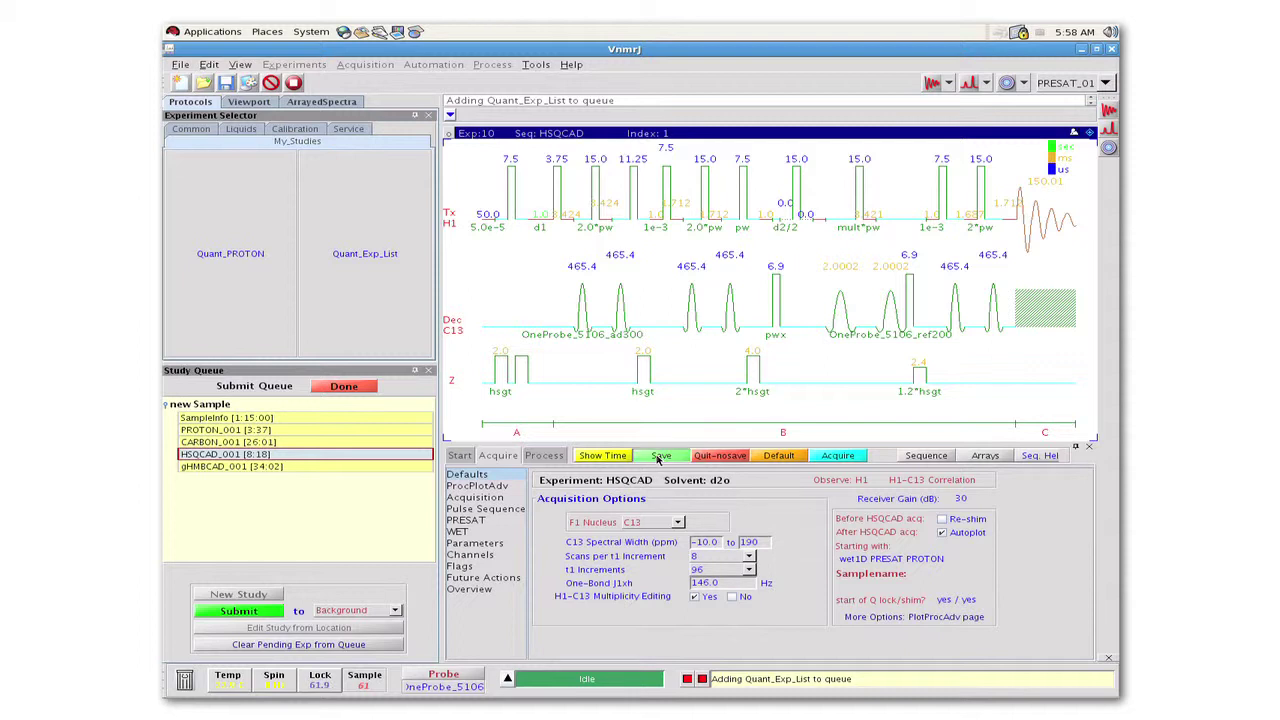